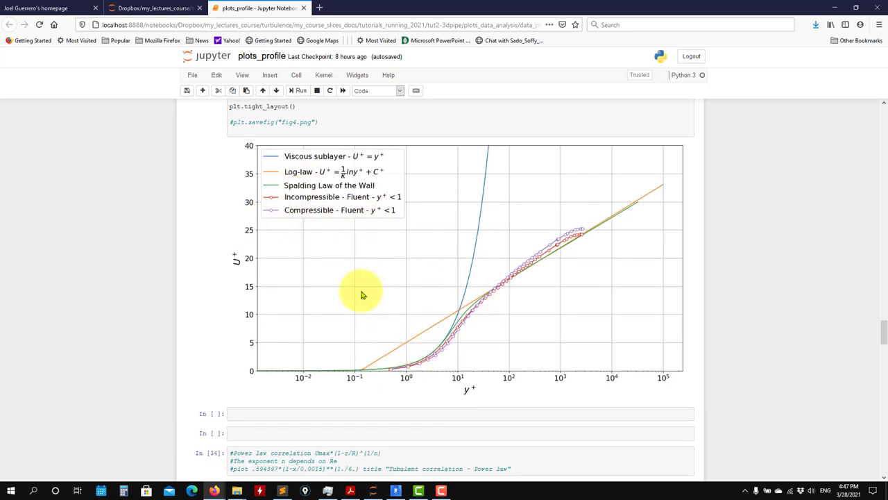
Step: Scroll to the U vs y power-law velocity plot, then minimize the notebook browser
scroll(361, 293, "down", 15)
scroll(434, 286, "down", 10)
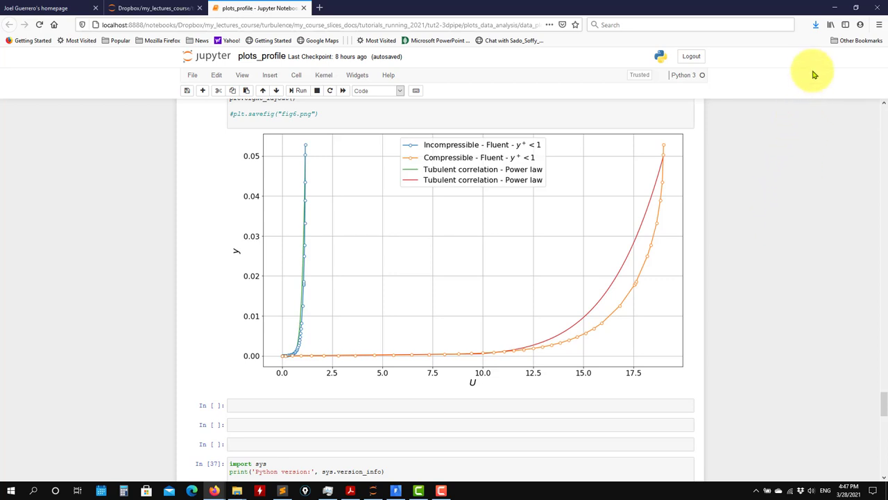
left_click(836, 9)
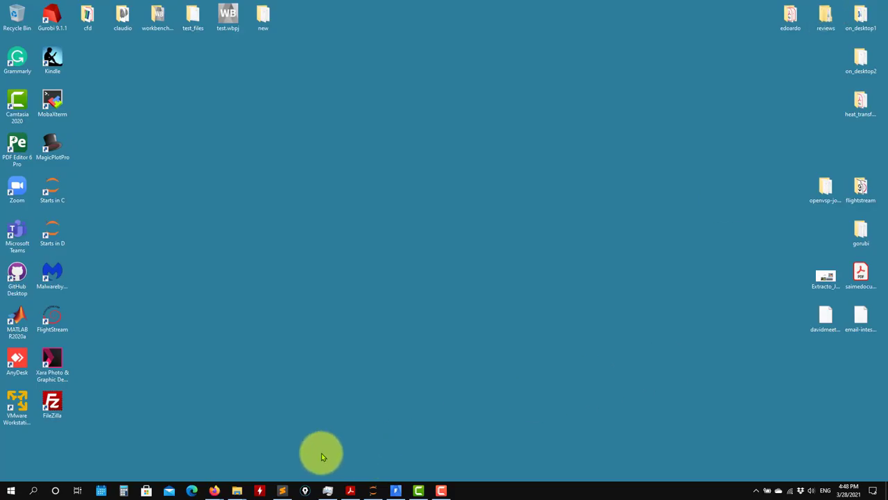
Step: Navigate from tut2-3dpipe into fluent_mesh_case > turbulent > yp1_heated_wall
mouse_move(236, 486)
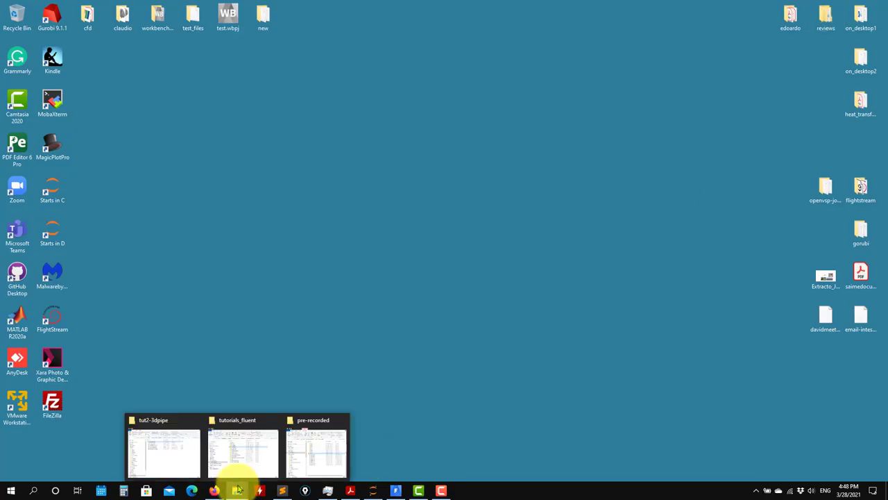
left_click(165, 449)
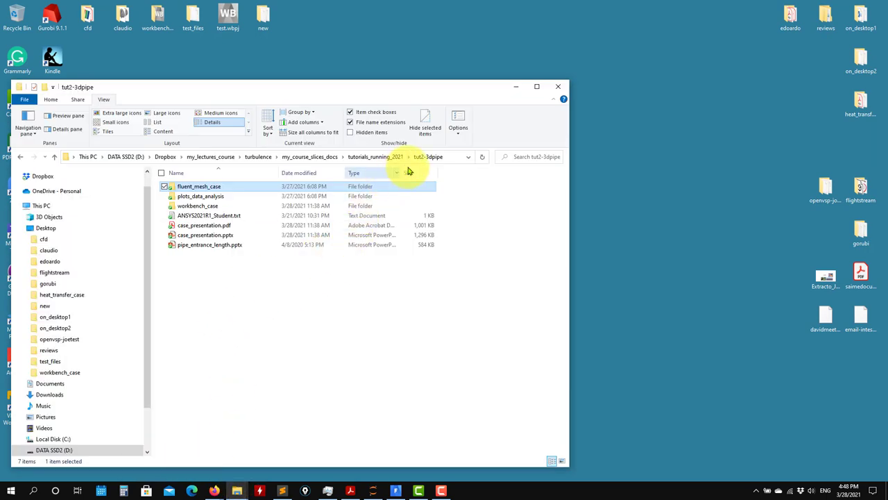
double_click(197, 196)
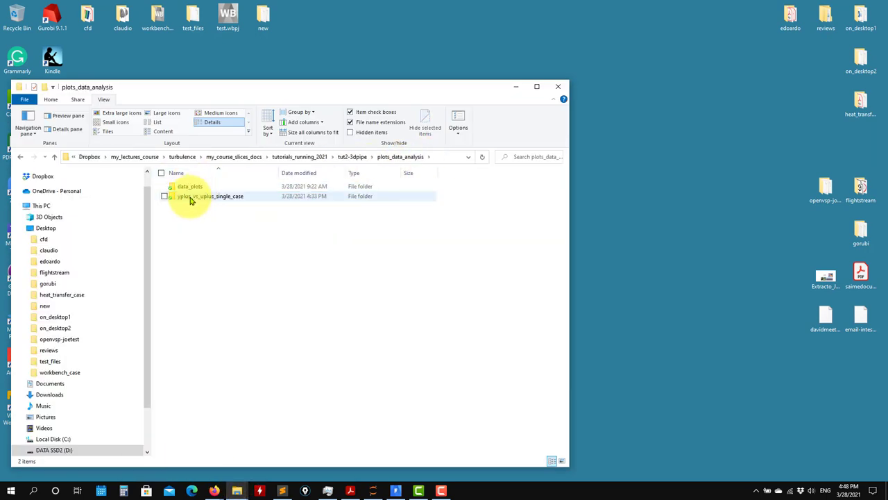
left_click(54, 156)
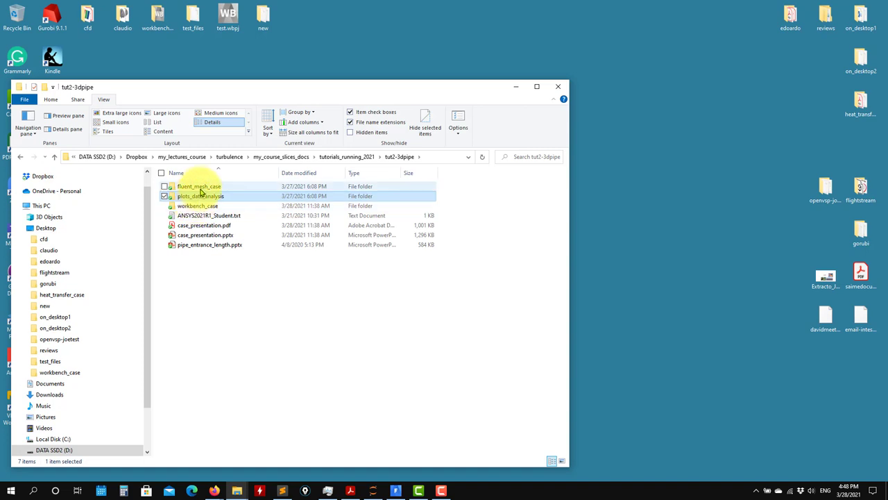
left_click(201, 187)
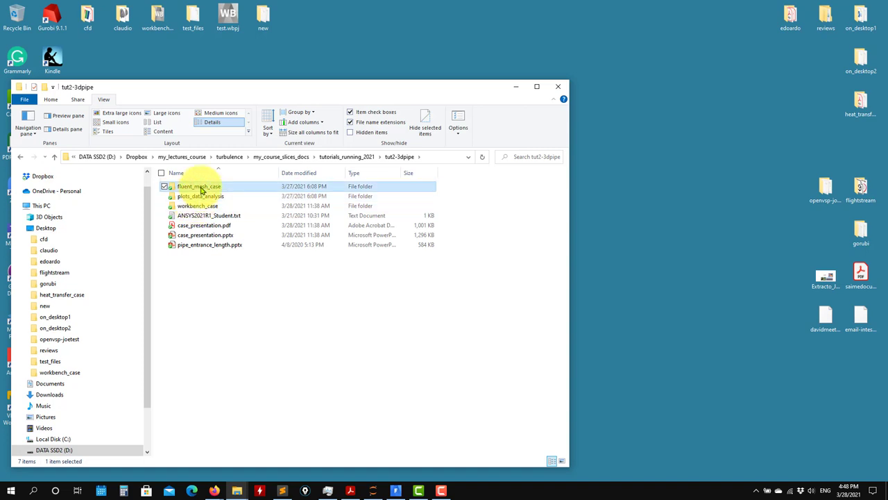
double_click(201, 188)
double_click(192, 197)
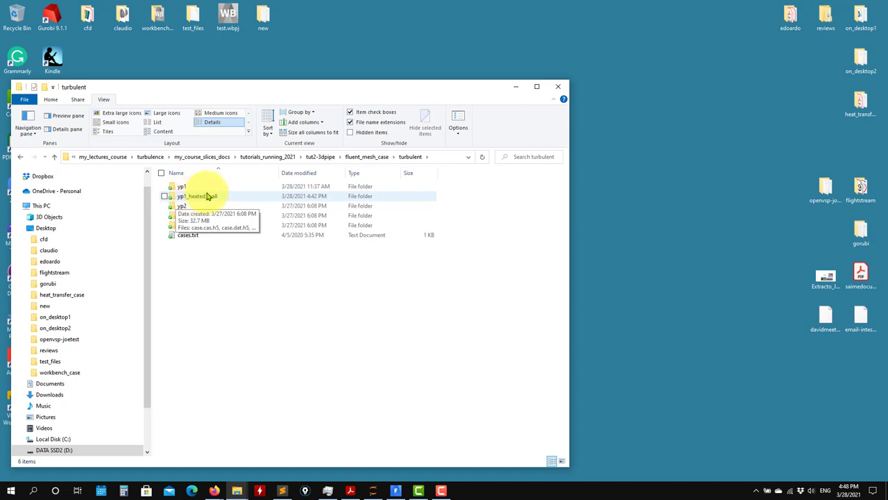
double_click(206, 197)
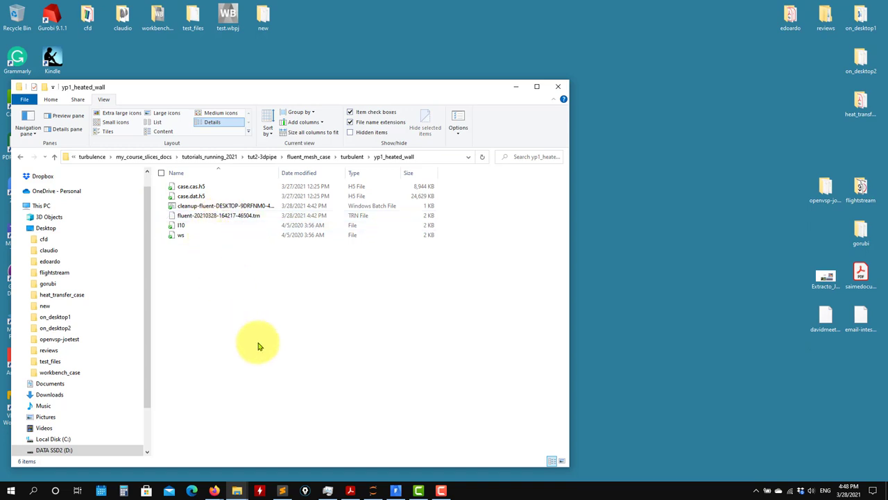
Step: Show the folder's full path and bring the Fluent session forward
mouse_move(395, 488)
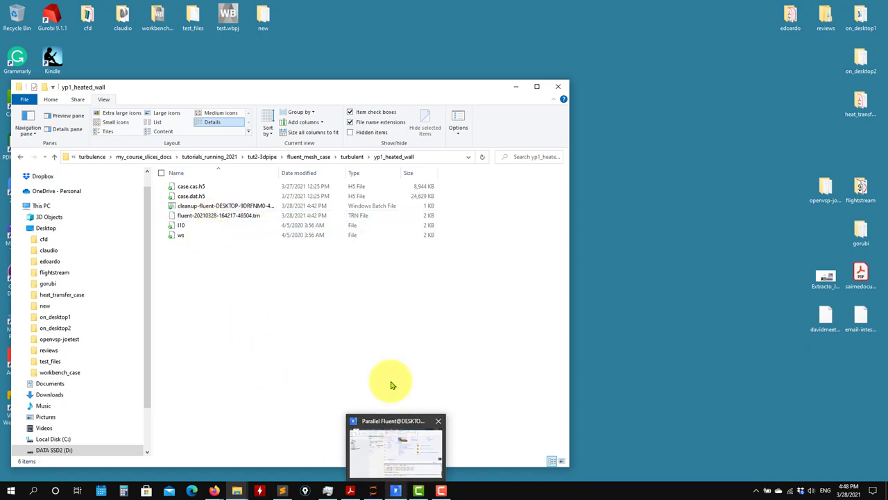
left_click(436, 157)
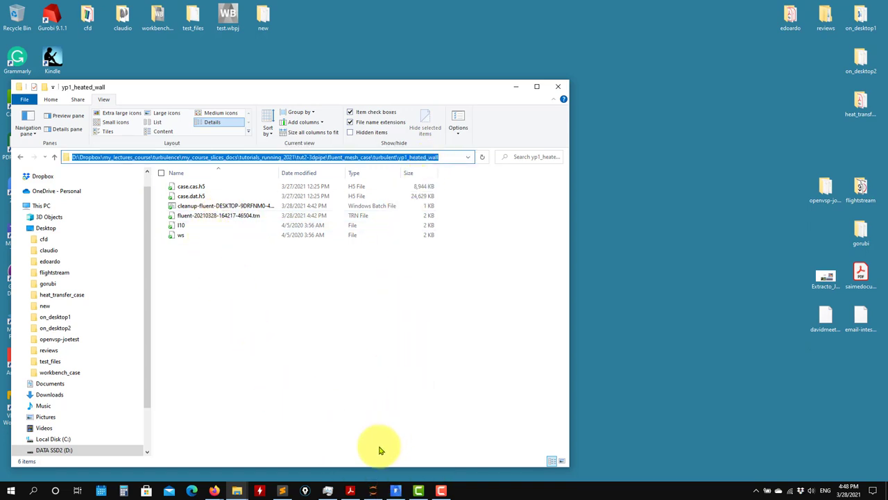
left_click(395, 490)
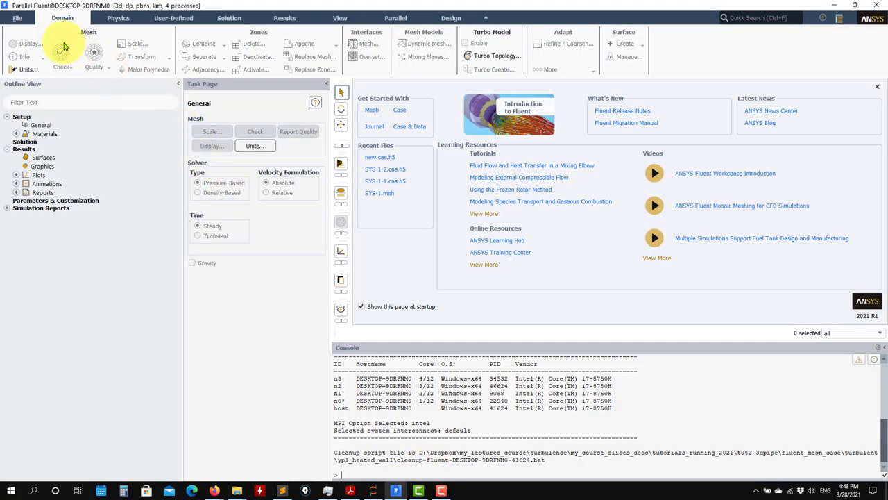
Step: Read case.cas.h5 with its data via File > Read > Case & Data
left_click(17, 18)
mouse_move(16, 30)
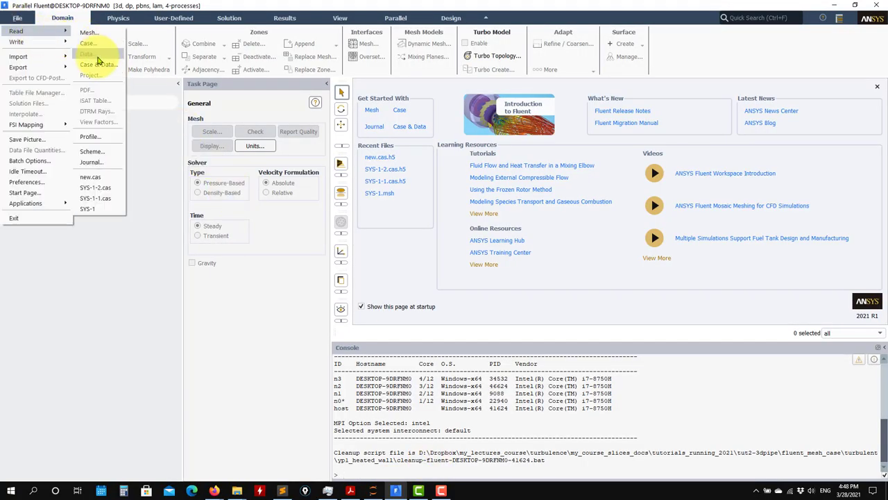
left_click(98, 64)
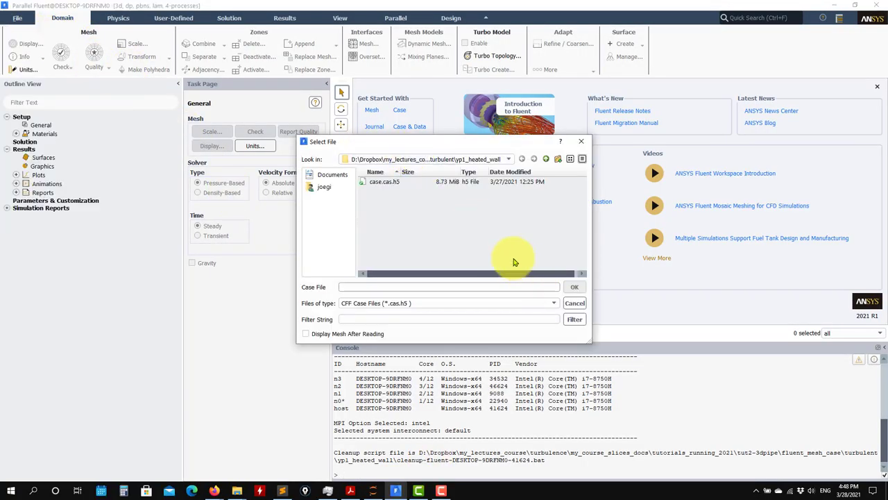
left_click(380, 182)
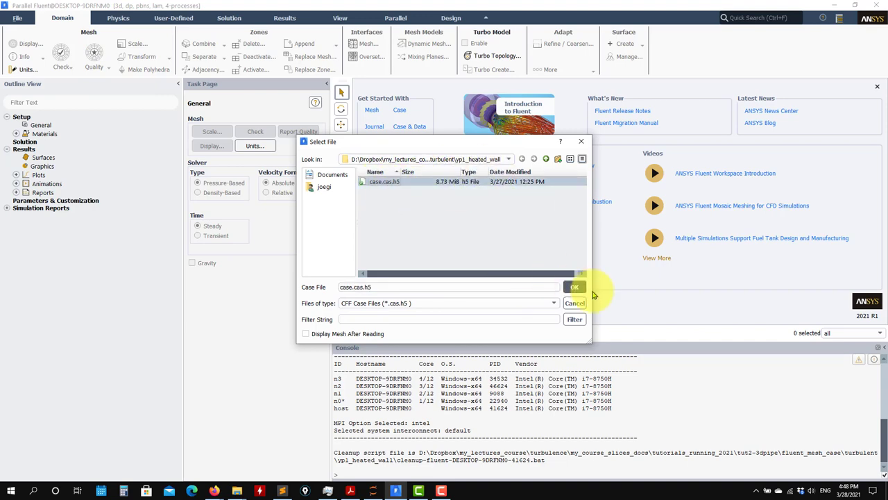
left_click(574, 286)
Step: Briefly check the yp1_heated_wall folder, then open the Residual monitor under Monitors
mouse_move(237, 490)
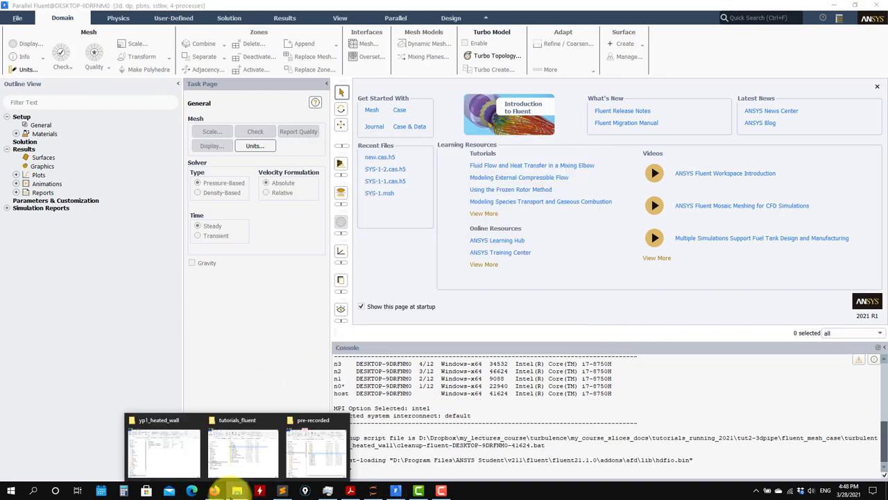
left_click(157, 454)
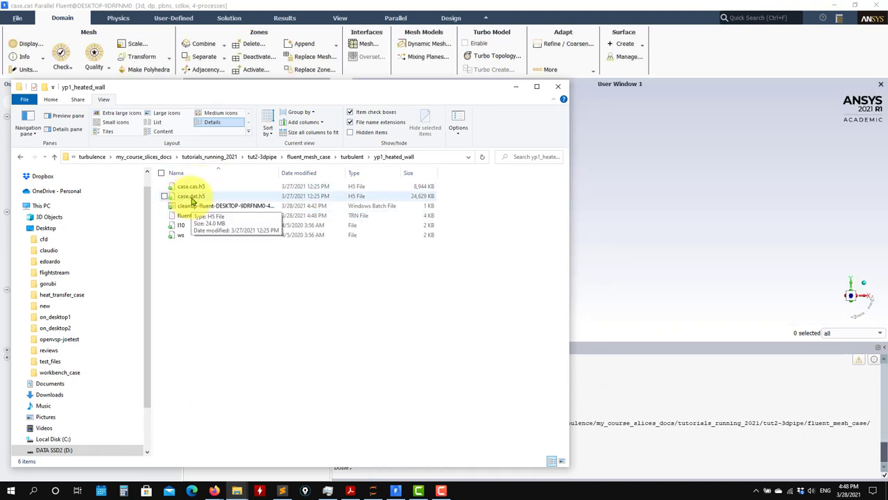
left_click(516, 86)
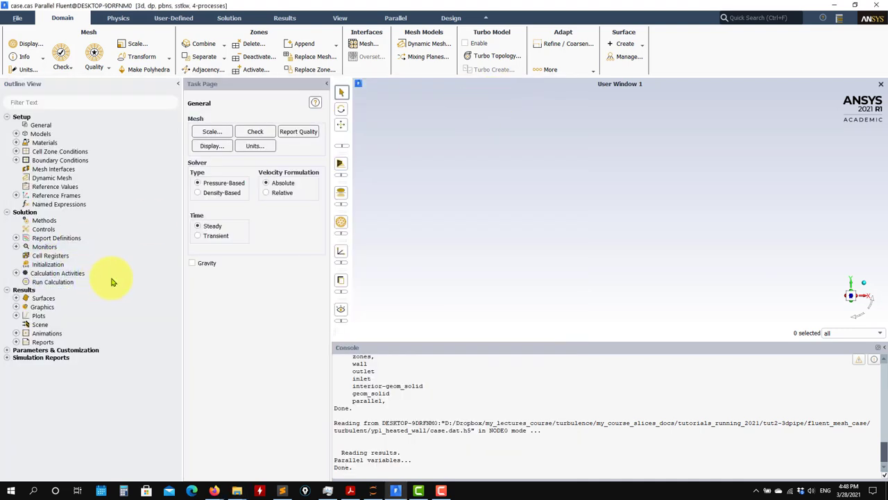
left_click(16, 247)
double_click(46, 255)
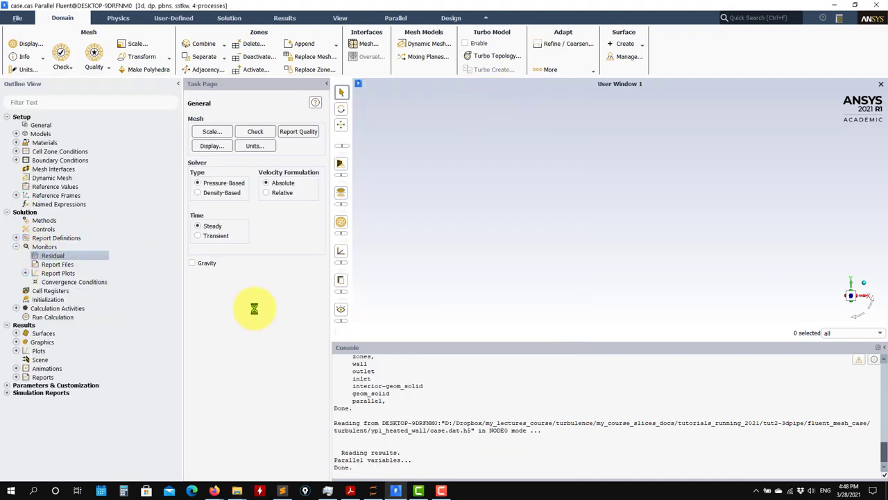
Step: Plot residuals for continuity, velocities, energy, k and omega, then close the dialog
left_click(303, 401)
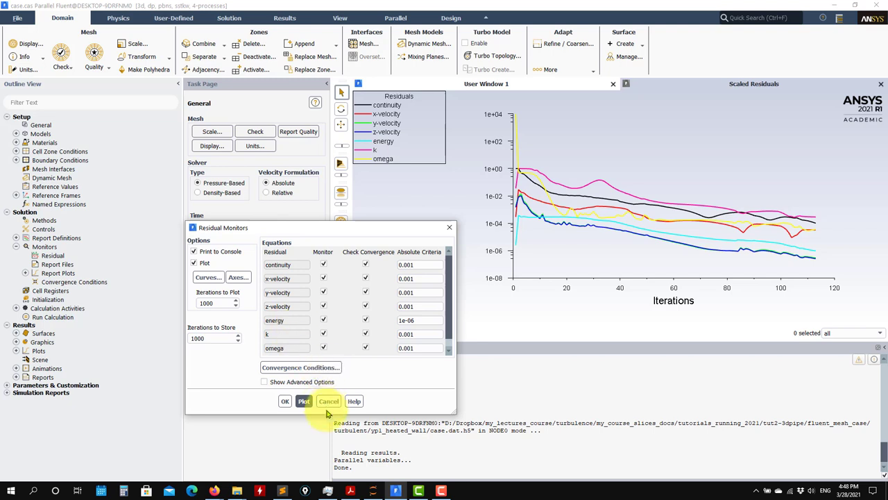
left_click(328, 402)
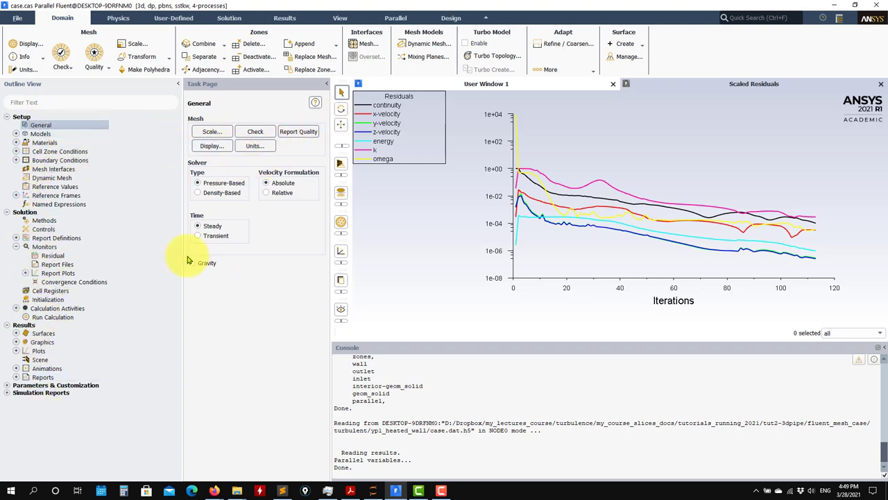
Step: Expand Models and confirm the Viscous model is SST k-omega
left_click(19, 134)
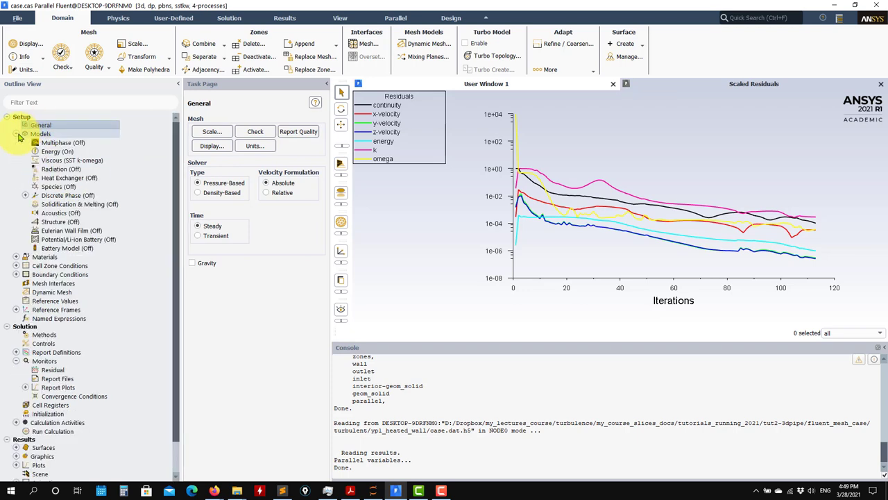
double_click(67, 163)
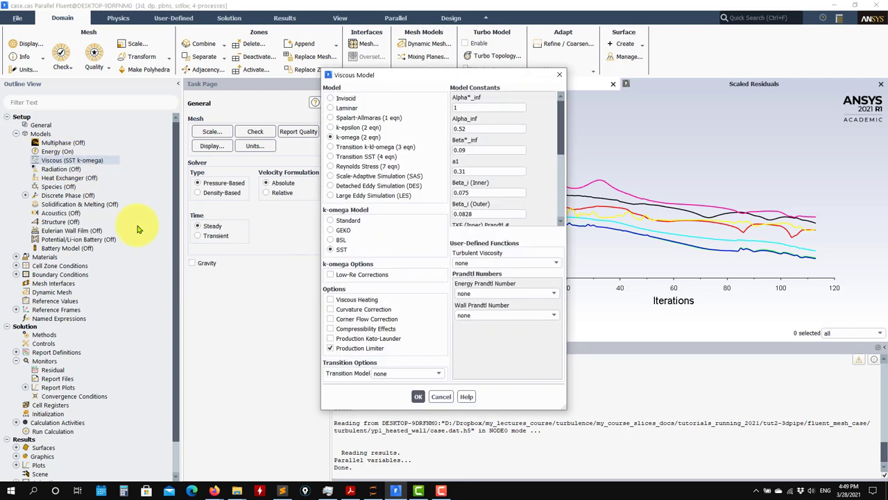
left_click(437, 397)
Step: Open the Energy settings and close them with the Energy Equation still on
double_click(54, 151)
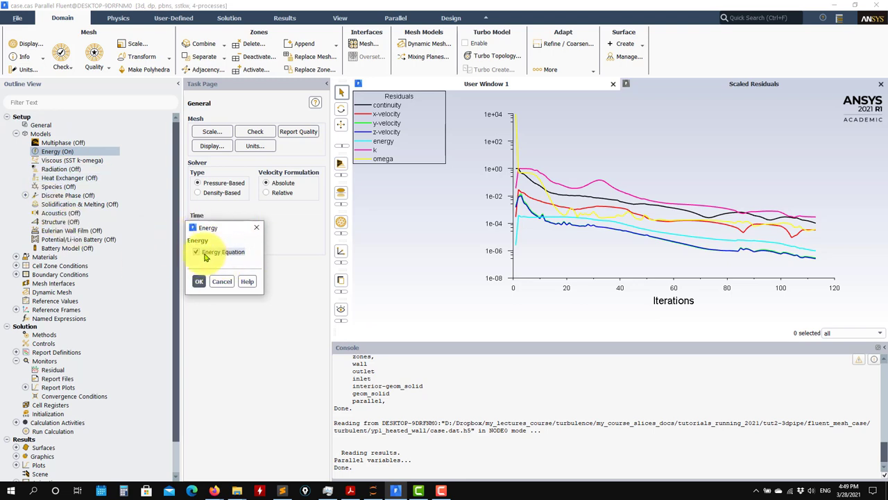
left_click(206, 257)
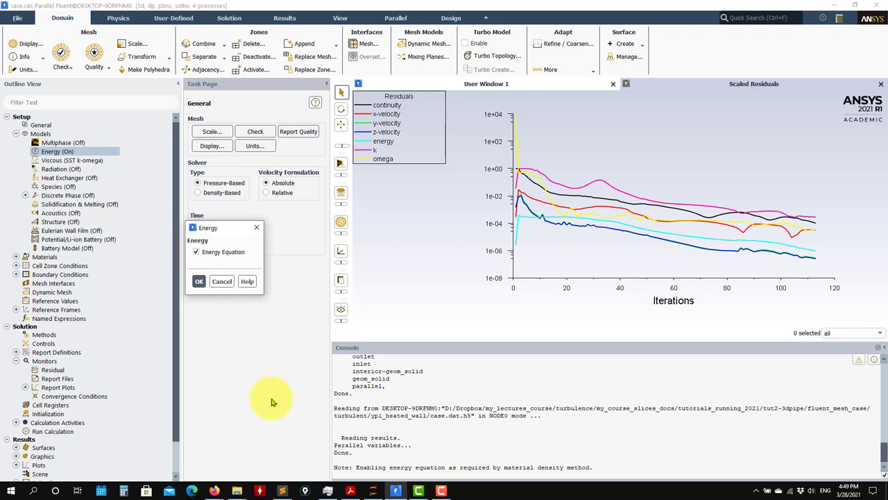
left_click(209, 254)
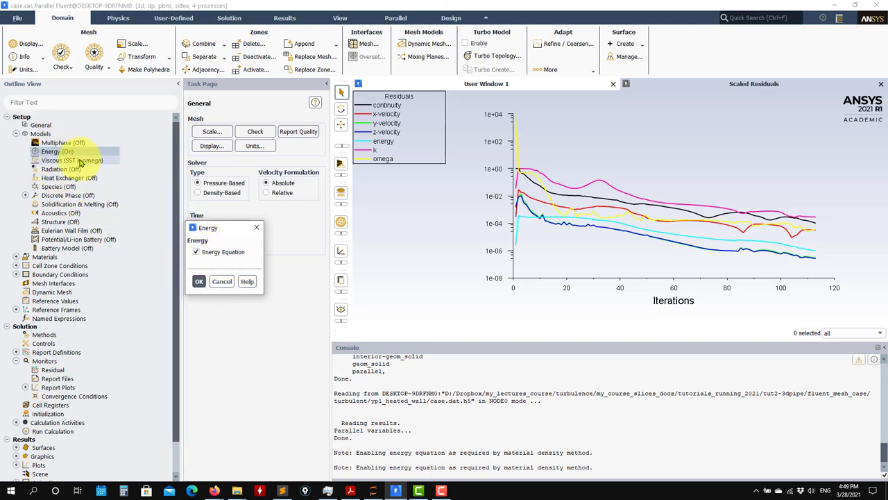
left_click(199, 284)
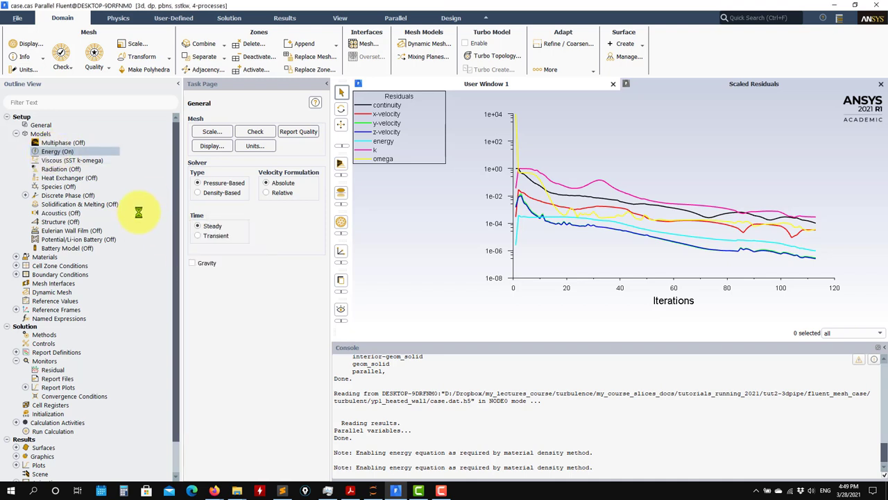
Step: Open the air material's properties and set its density to constant 1
left_click(18, 257)
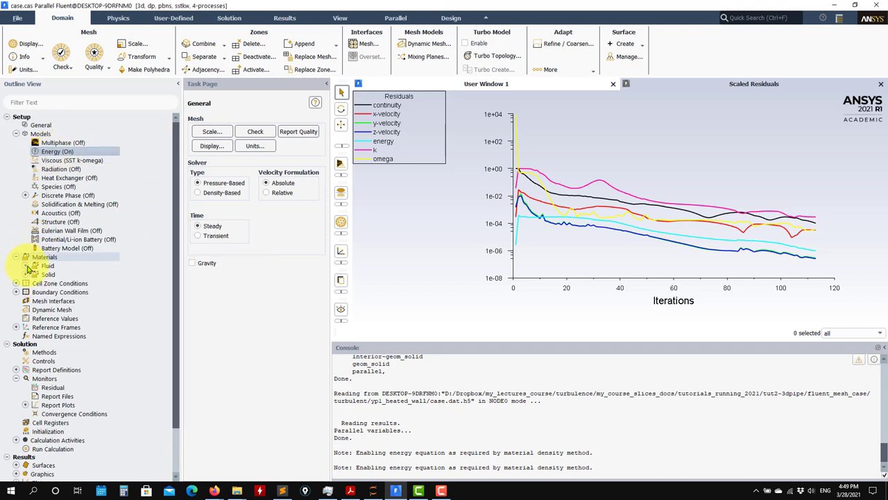
left_click(25, 266)
double_click(113, 274)
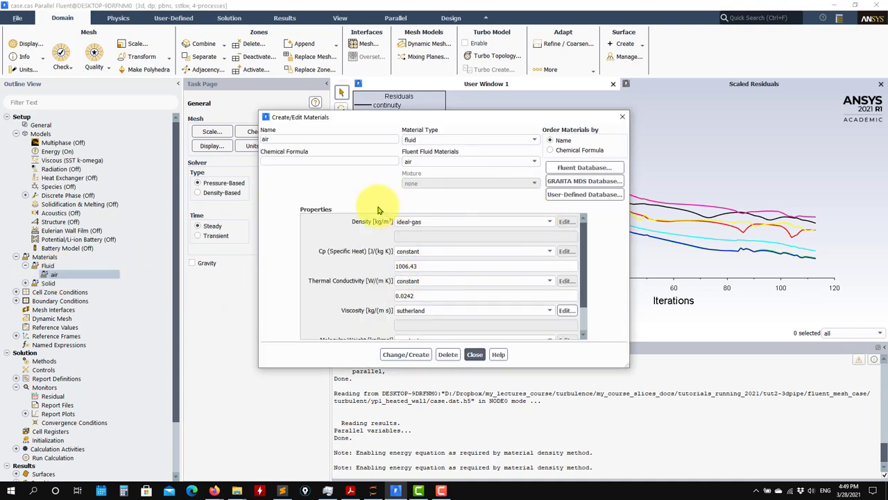
left_click_drag(586, 270, 587, 320)
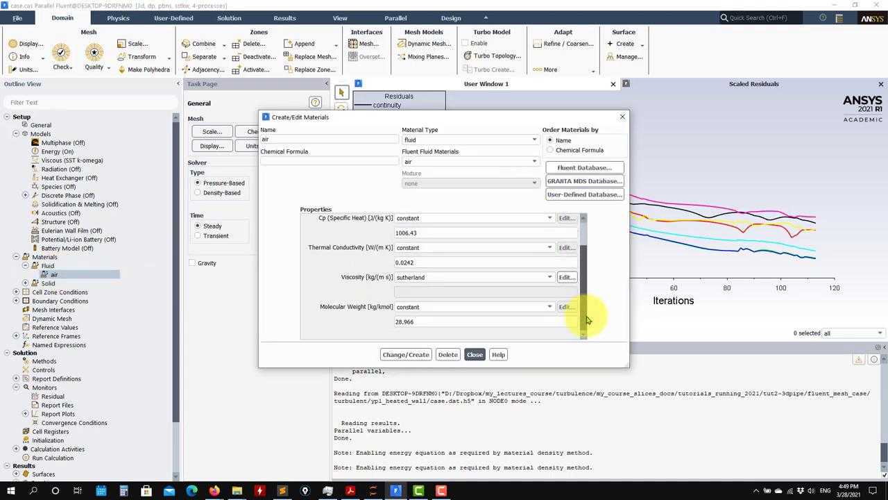
scroll(579, 270, "up", 2)
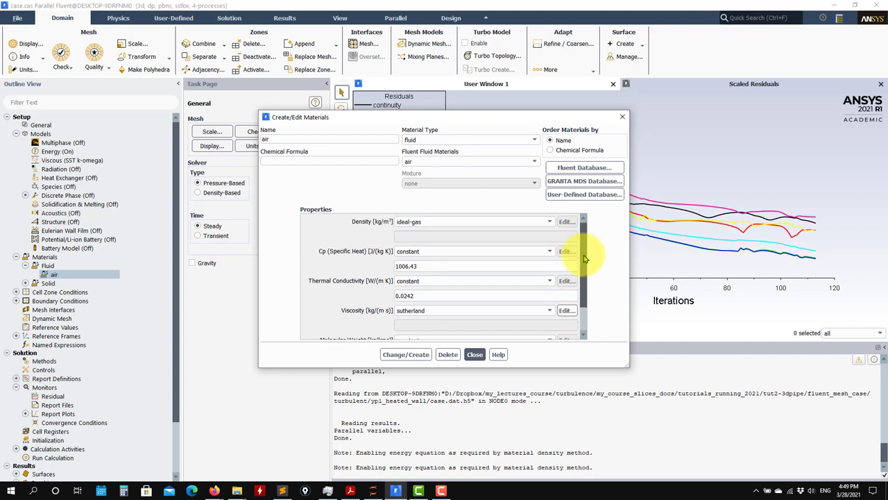
scroll(585, 259, "down", 1)
scroll(589, 230, "up", 1)
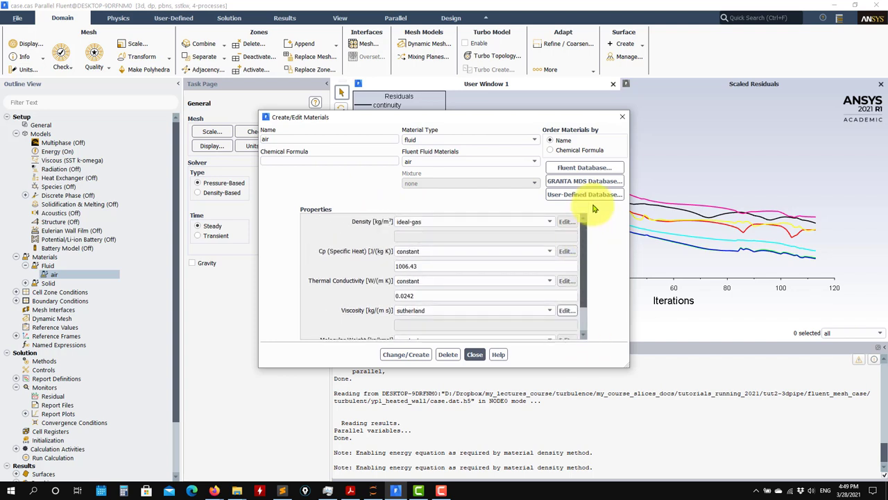
left_click(549, 222)
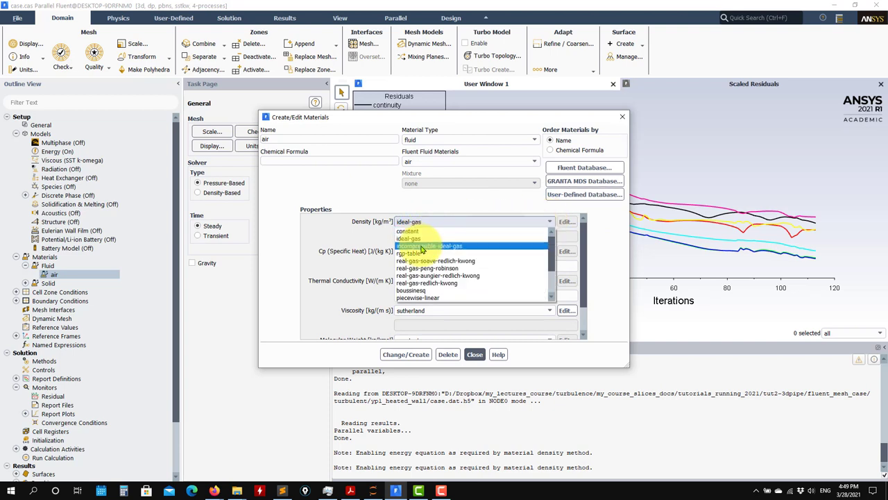
scroll(545, 251, "down", 1)
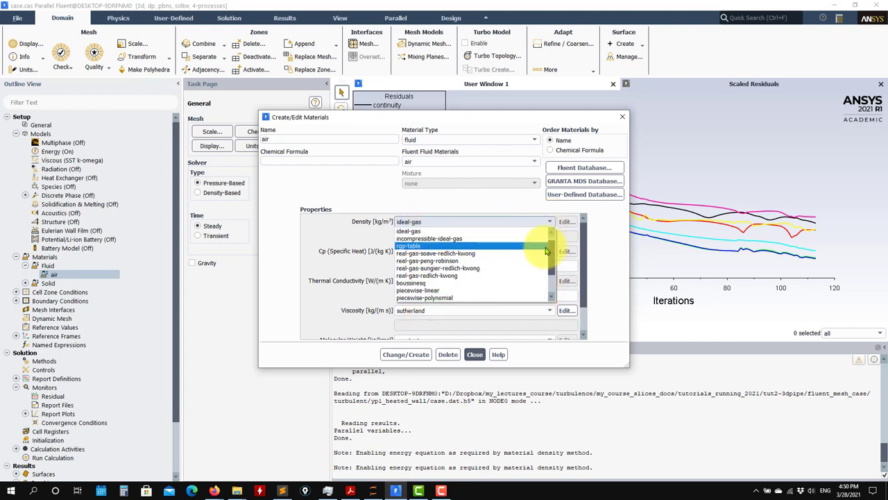
scroll(551, 243, "up", 2)
left_click(416, 230)
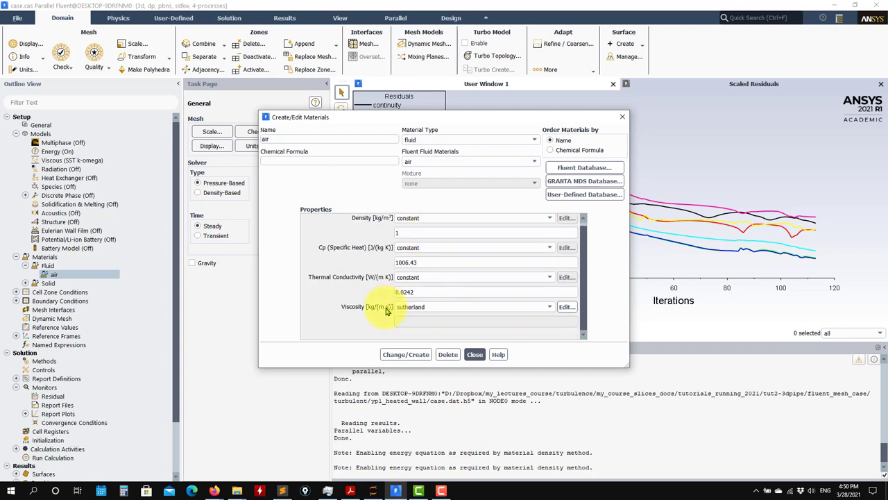
Step: Set air's viscosity to constant 1e-06
left_click(57, 151)
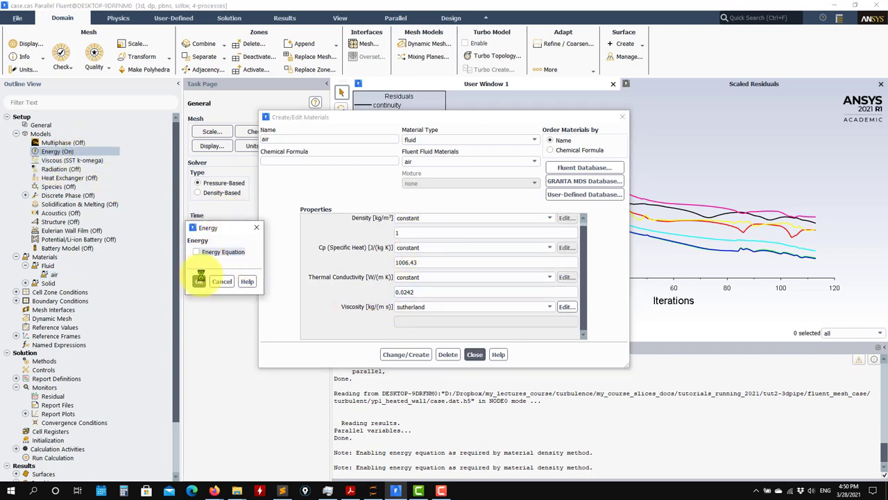
left_click(198, 281)
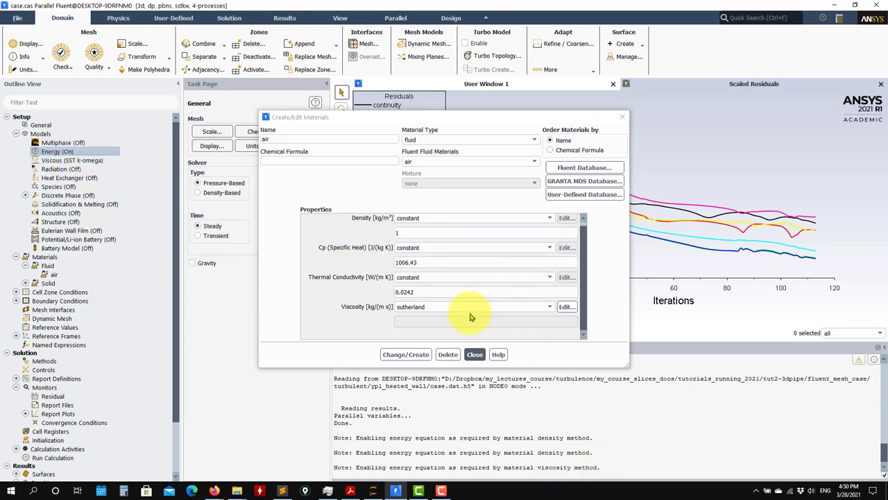
left_click(410, 309)
left_click(456, 316)
scroll(456, 313, "up", 1)
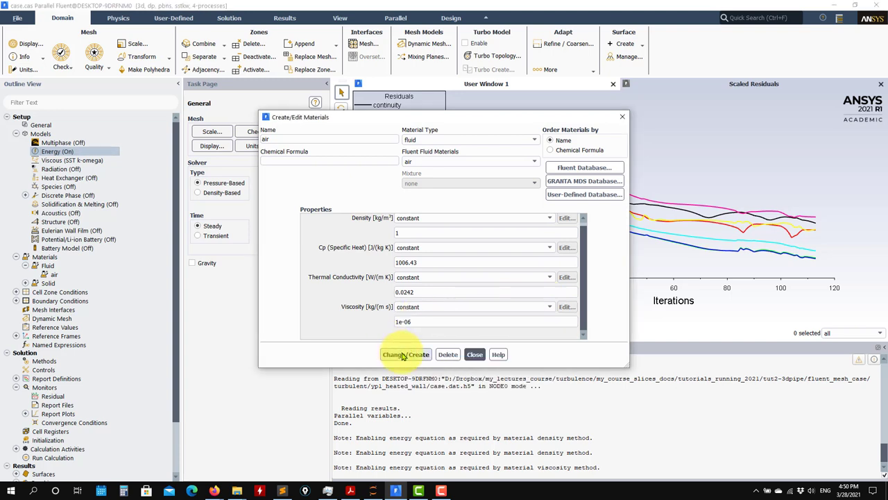
Step: Turn the Energy Equation off
double_click(57, 151)
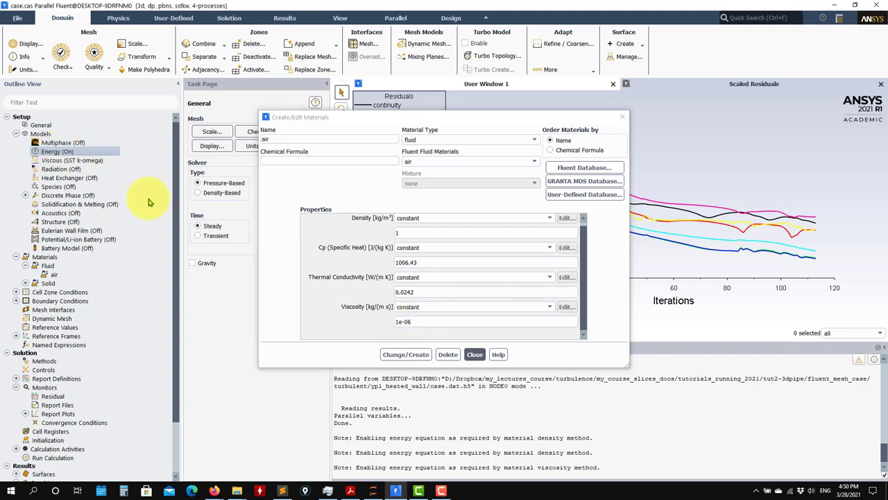
left_click(222, 254)
left_click(199, 280)
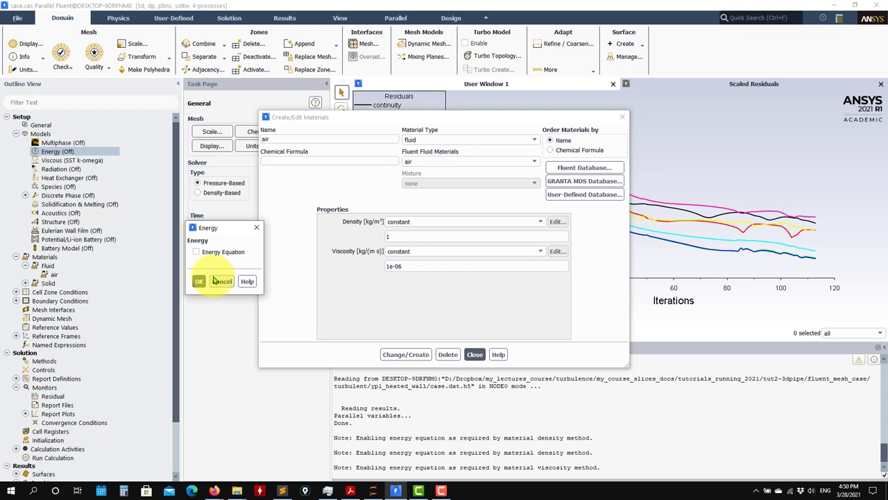
Step: Turn the Energy Equation back on
double_click(62, 151)
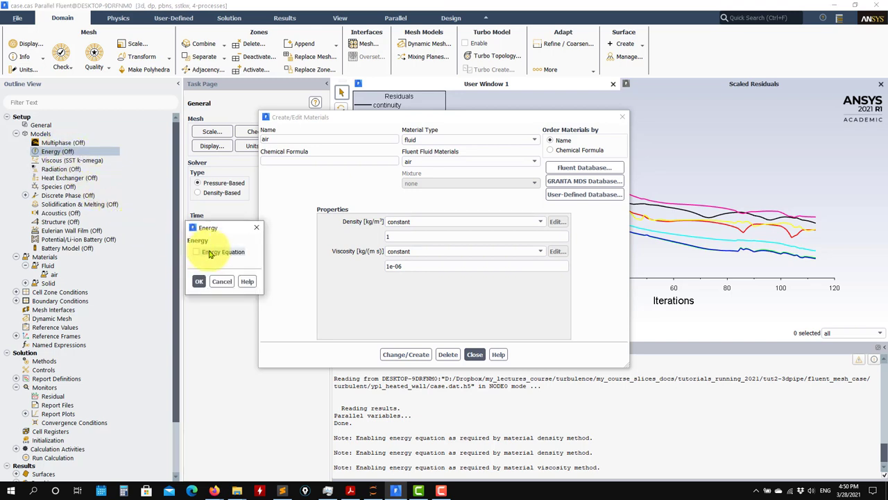
left_click(200, 279)
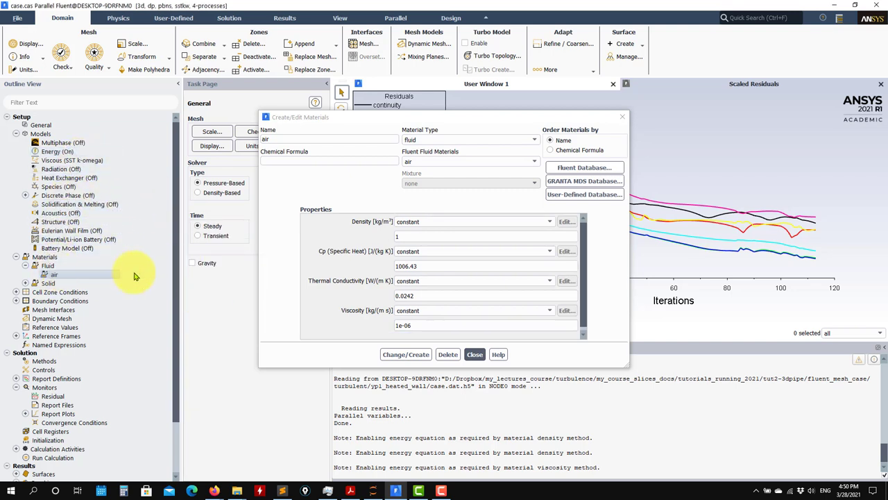
left_click(581, 240)
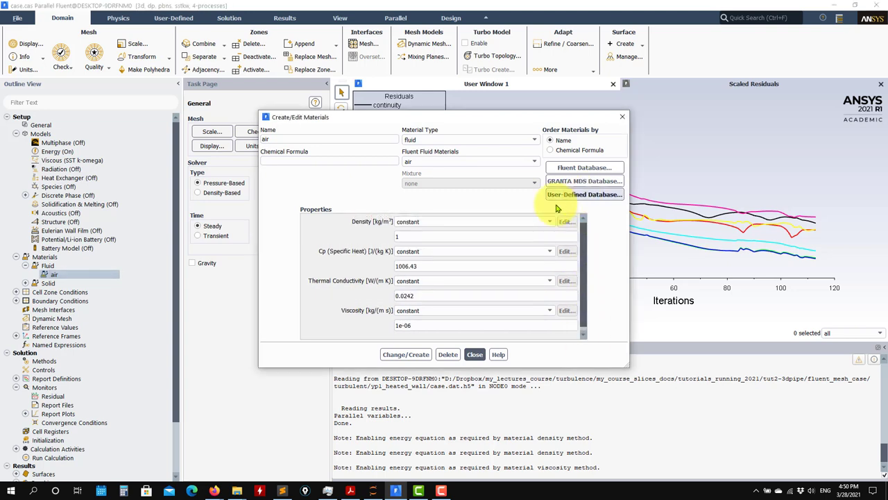
Step: Set air's density to ideal-gas and check molecular weight 28.966
left_click(519, 222)
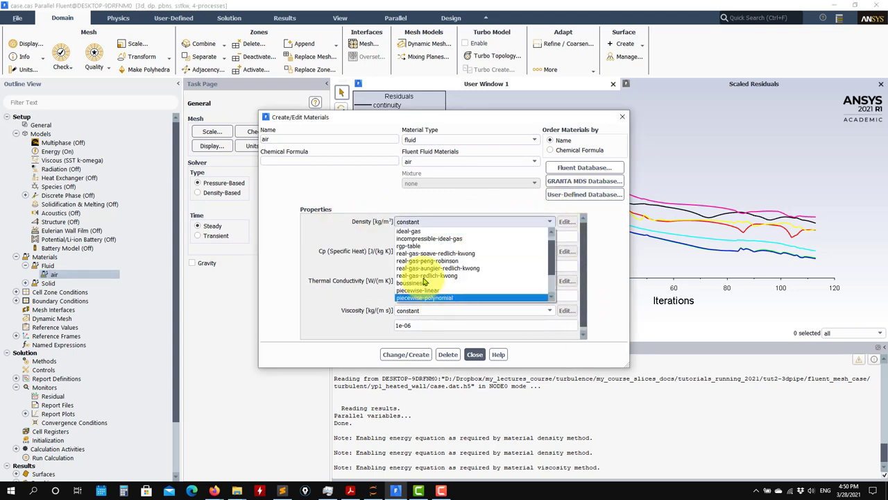
scroll(553, 256, "up", 1)
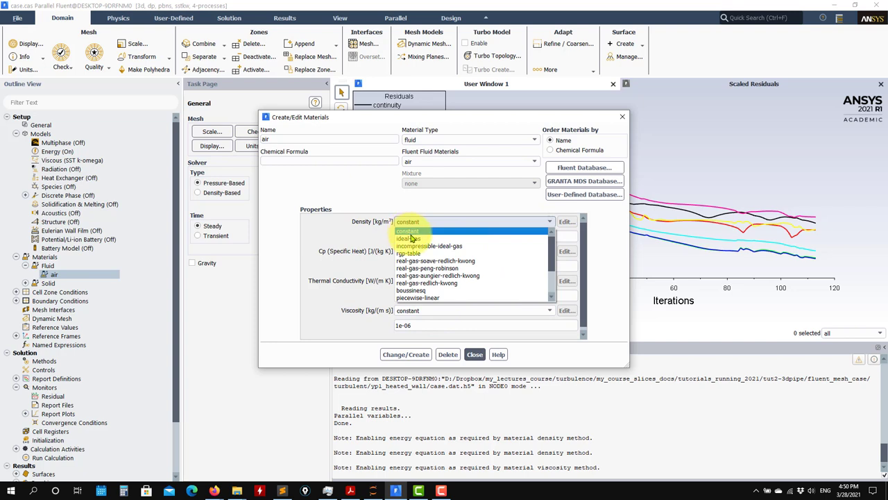
left_click(409, 238)
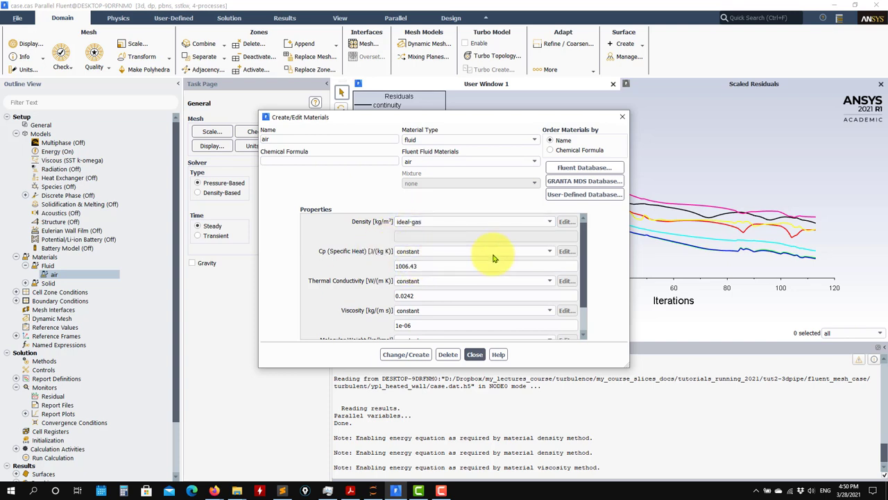
scroll(584, 260, "down", 2)
scroll(585, 260, "up", 2)
scroll(587, 250, "down", 1)
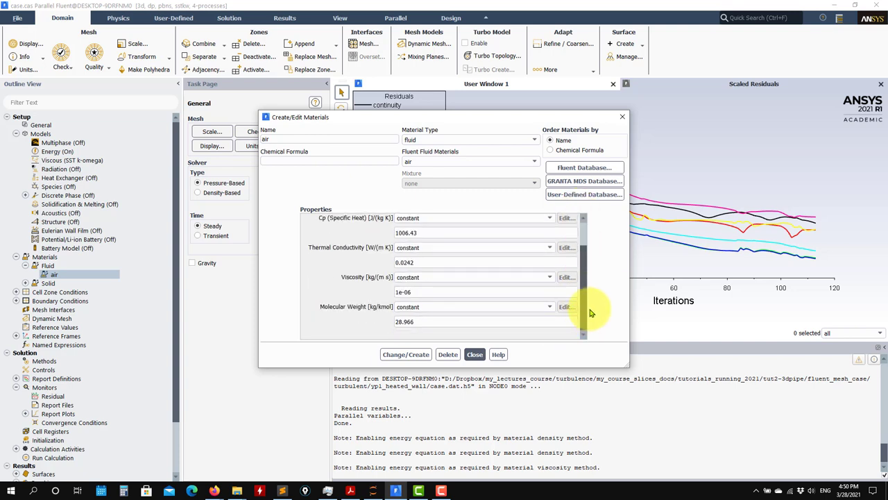
scroll(589, 222, "up", 1)
scroll(589, 215, "down", 1)
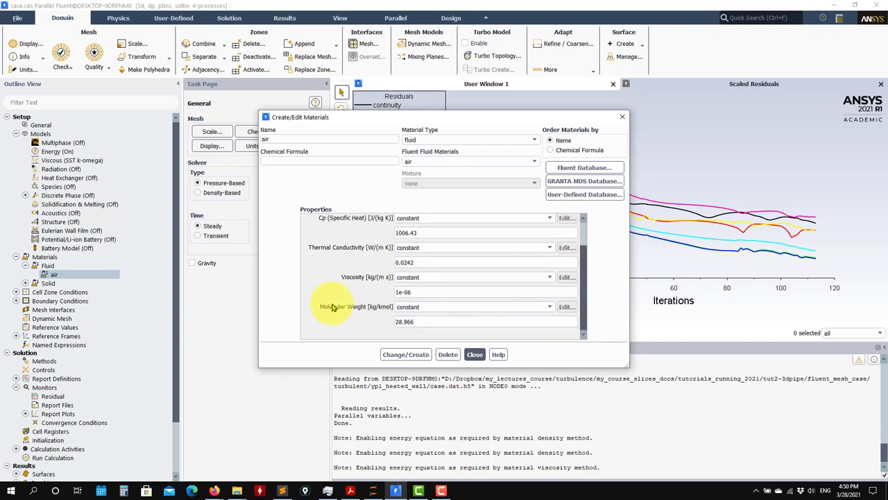
Step: Set air's viscosity to Sutherland law, accepting the default coefficients
left_click(539, 306)
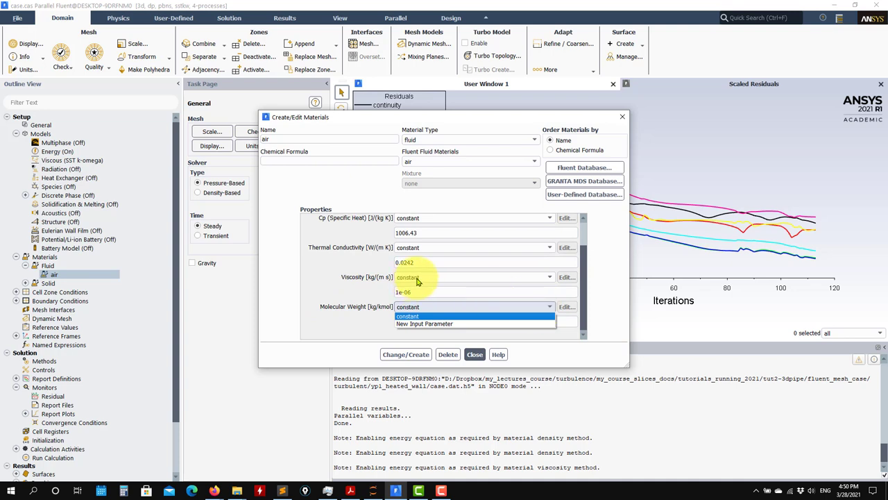
left_click(451, 276)
left_click(451, 277)
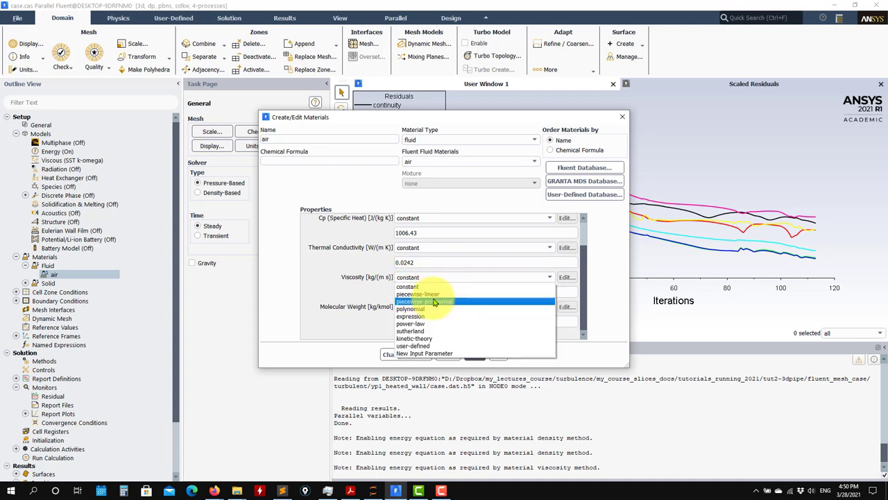
left_click(416, 331)
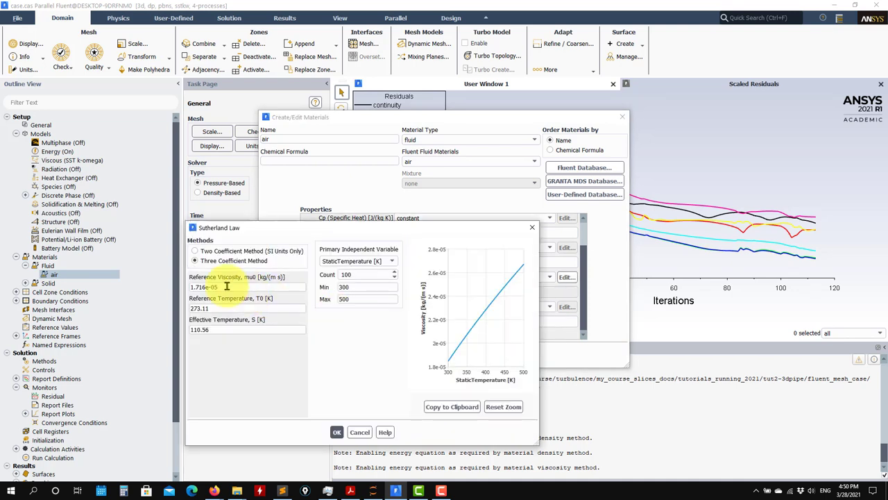
left_click(336, 432)
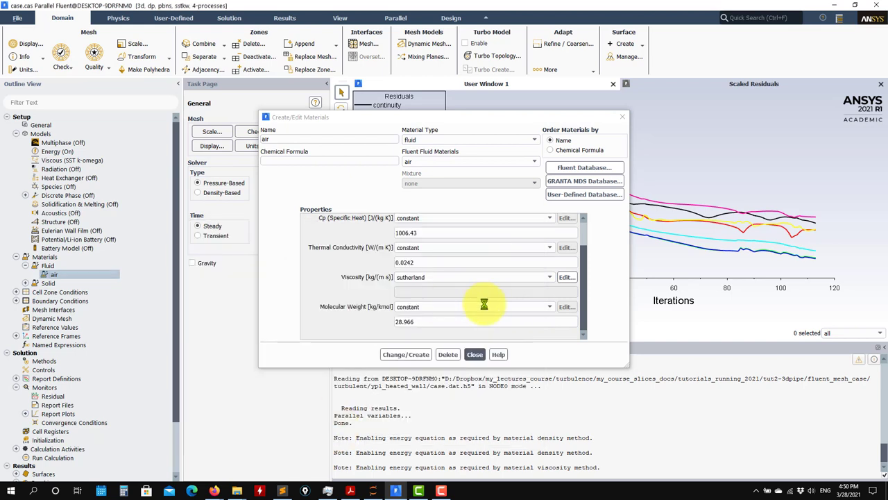
Step: Keep thermal conductivity constant, apply air's changes and close the materials editor
scroll(586, 276, "up", 1)
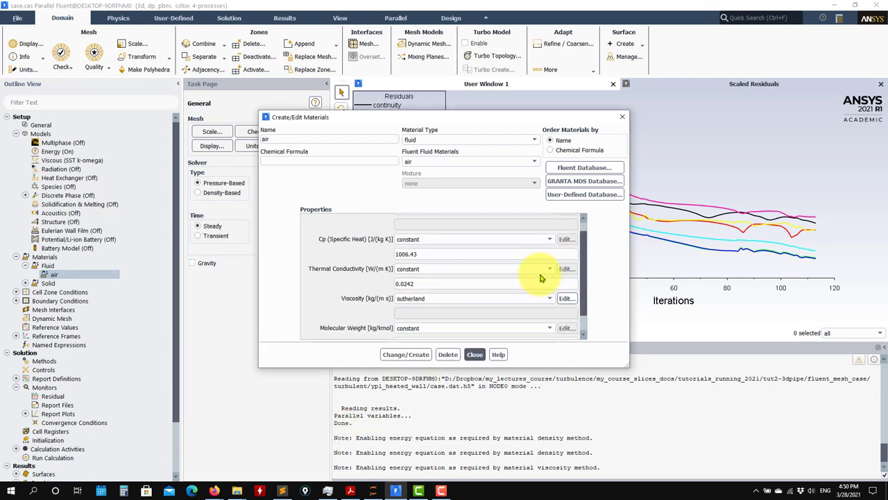
left_click(548, 268)
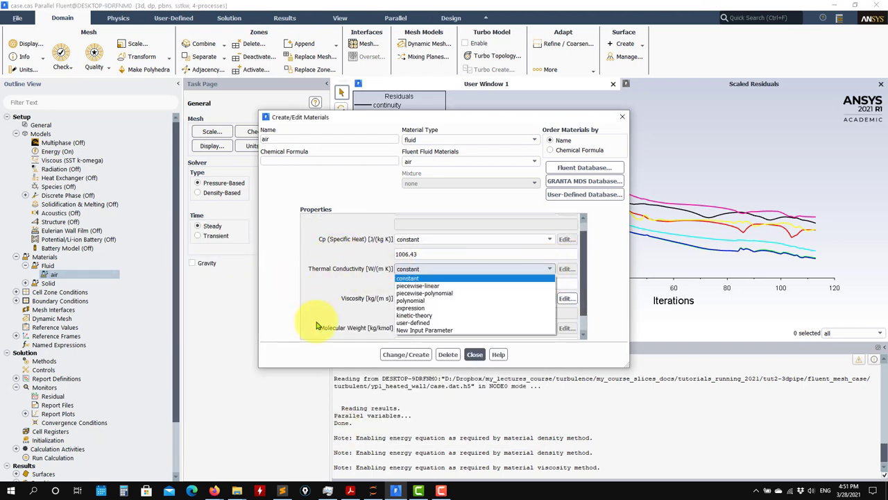
left_click(362, 295)
scroll(581, 277, "up", 1)
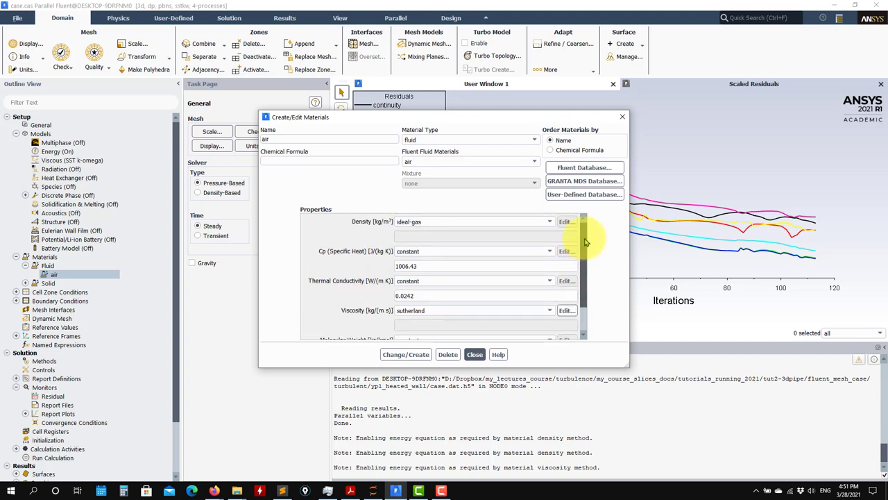
scroll(587, 234, "down", 3)
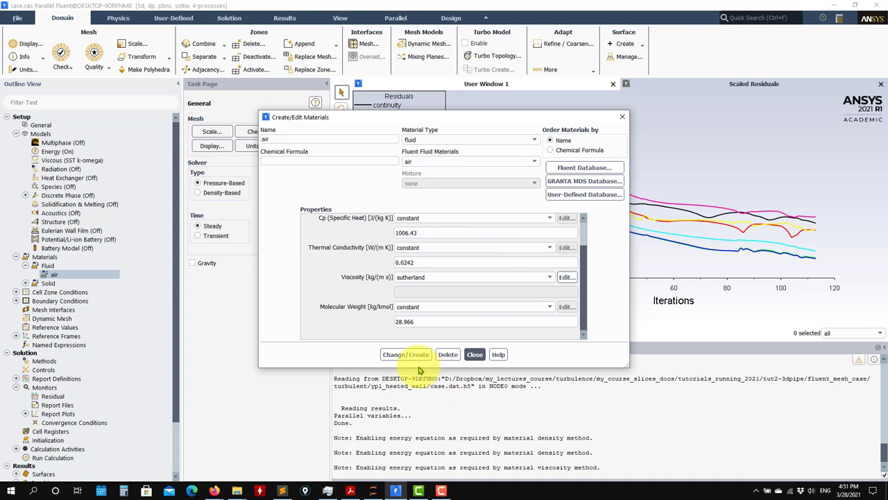
left_click(408, 355)
left_click(475, 355)
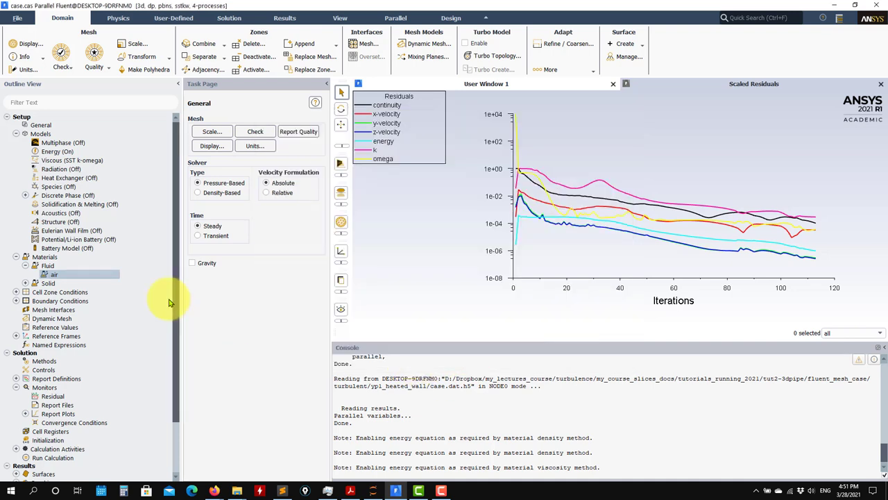
Step: Open the cell zone Operating Conditions, showing 101325 Pa operating pressure and gravity off
left_click(17, 292)
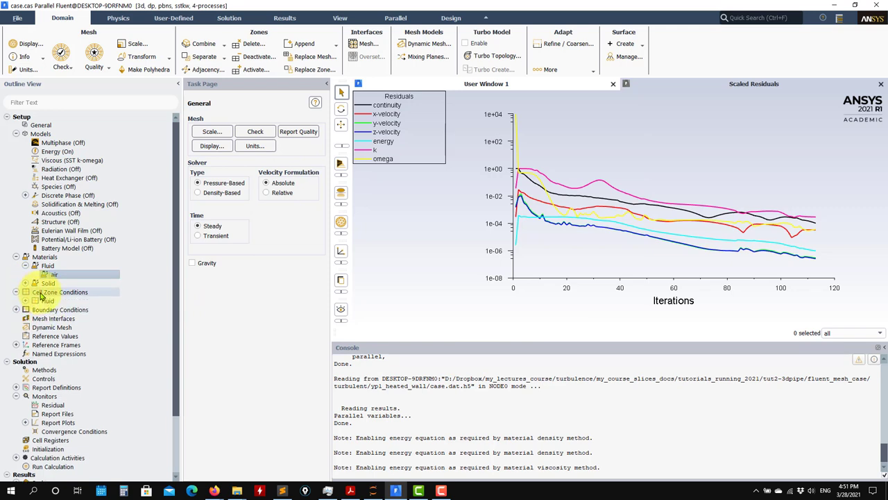
double_click(42, 294)
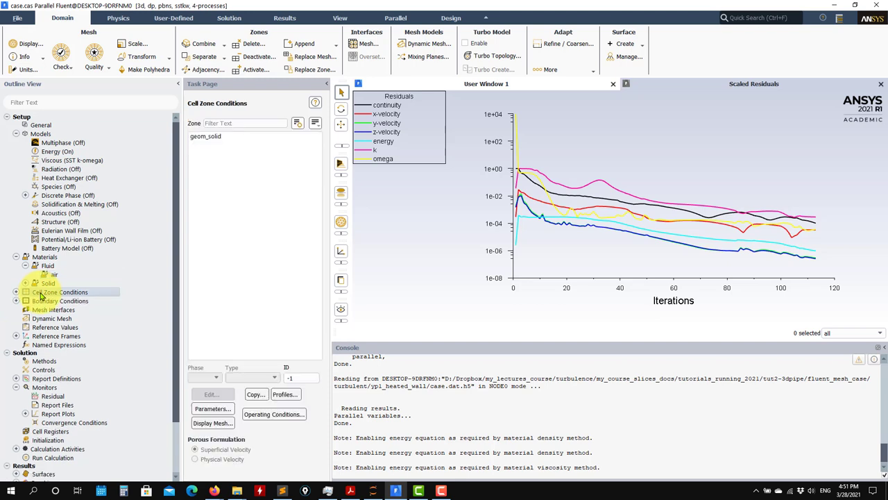
left_click(261, 420)
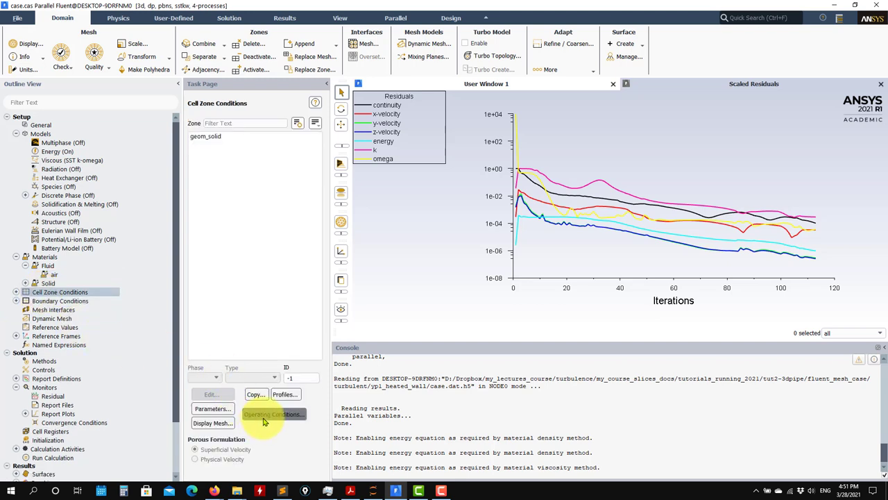
left_click_drag(244, 223, 434, 175)
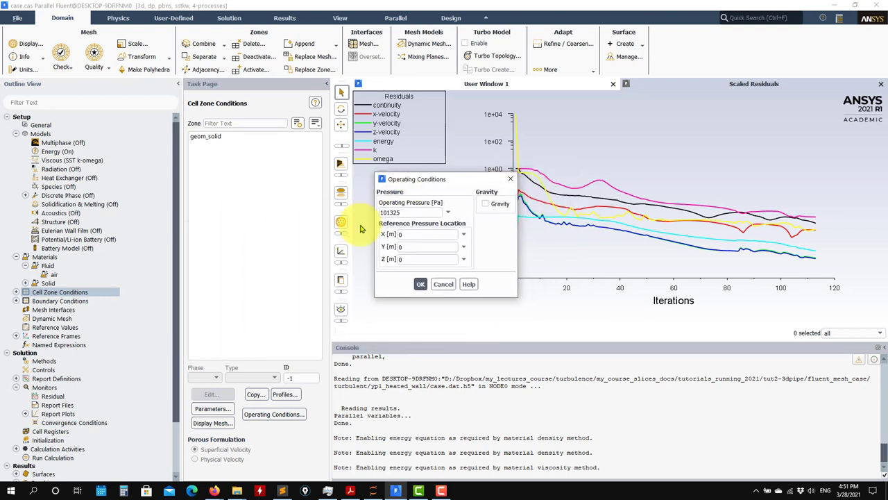
double_click(420, 212)
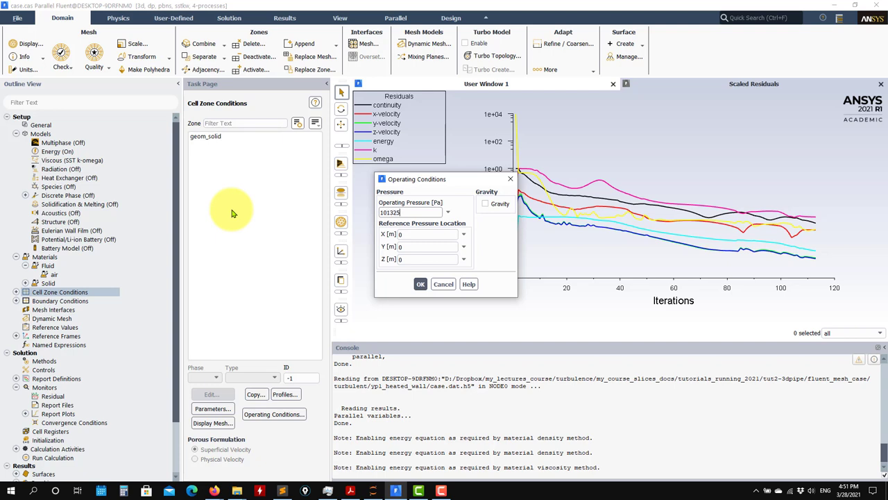
Step: Accept the operating conditions and open the inlet's velocity-inlet settings
left_click(416, 284)
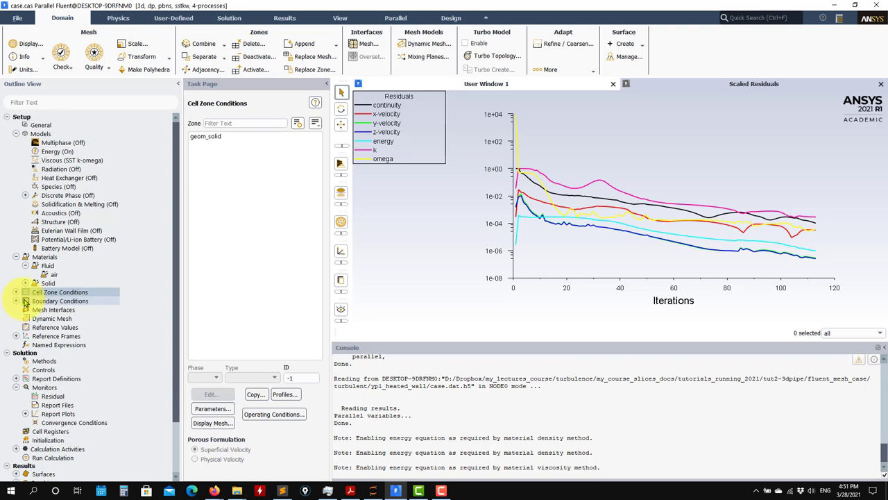
double_click(39, 301)
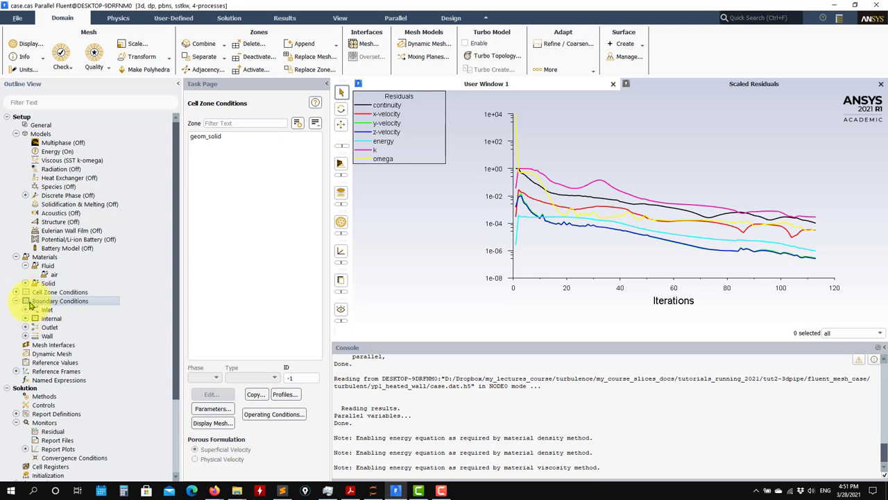
left_click(198, 136)
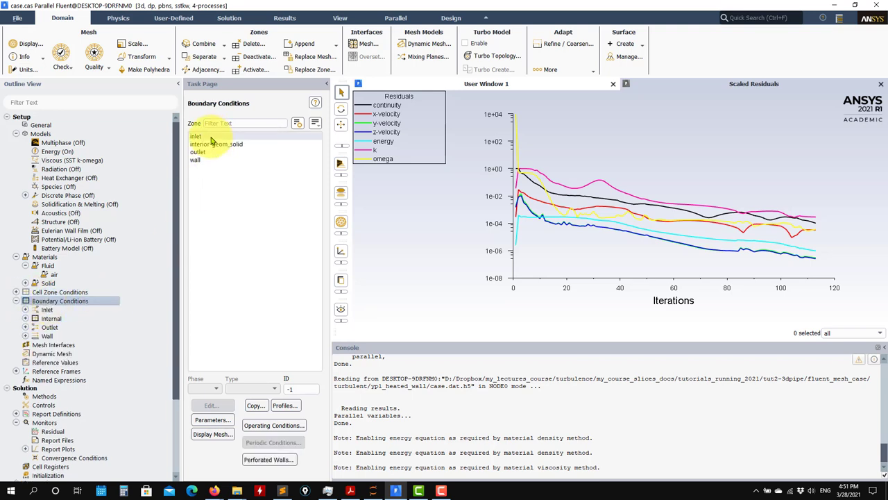
left_click(212, 404)
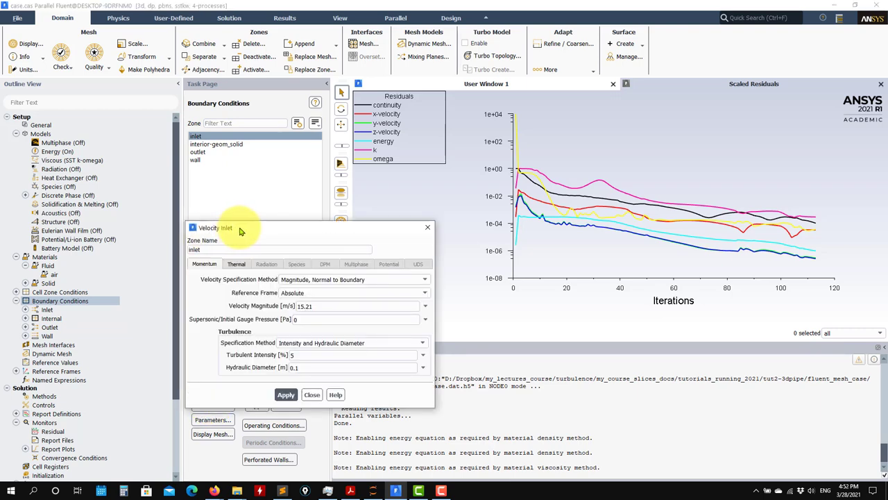
left_click_drag(232, 175, 350, 209)
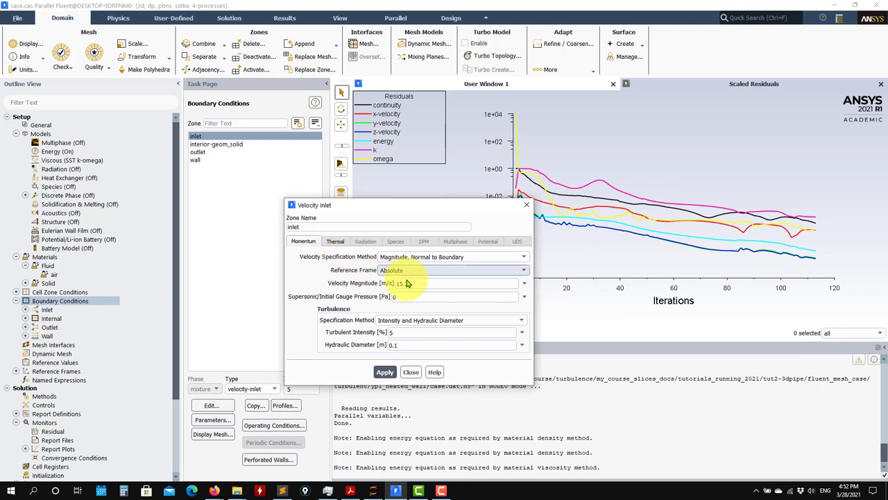
Step: Check the inlet's 300 K temperature and 15.21 m/s velocity, then open the outlet settings
left_click(335, 241)
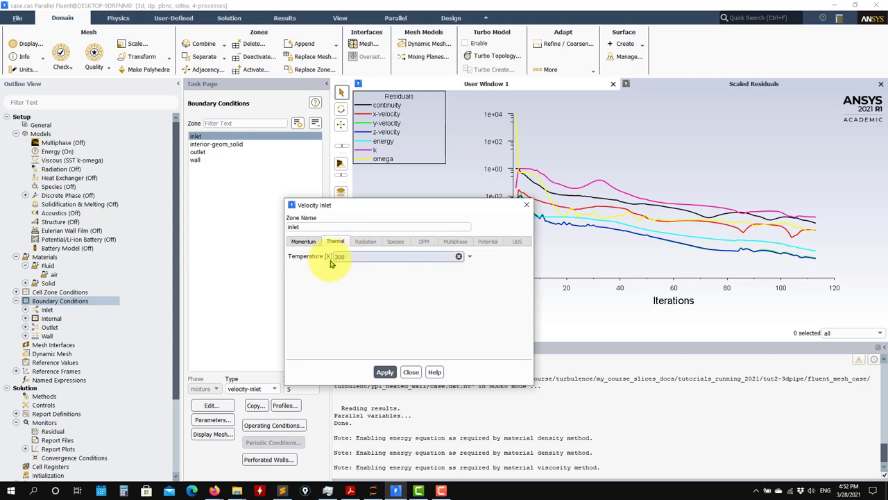
left_click_drag(353, 253, 303, 261)
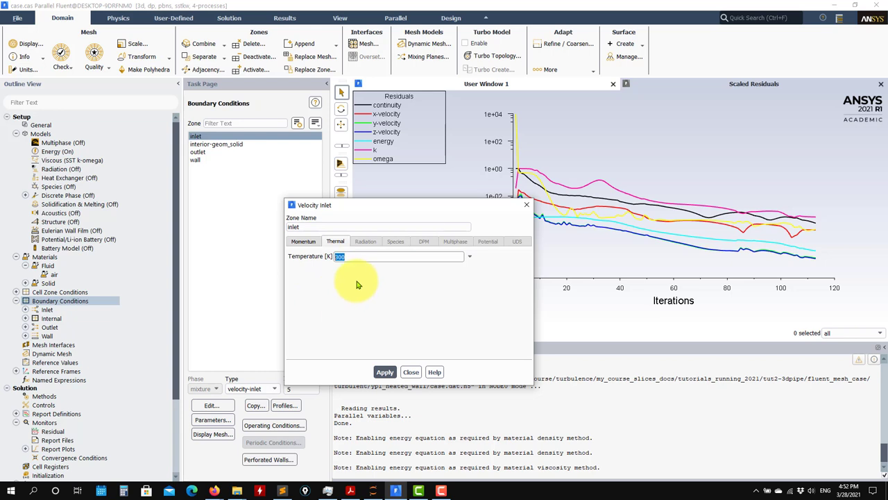
left_click(303, 241)
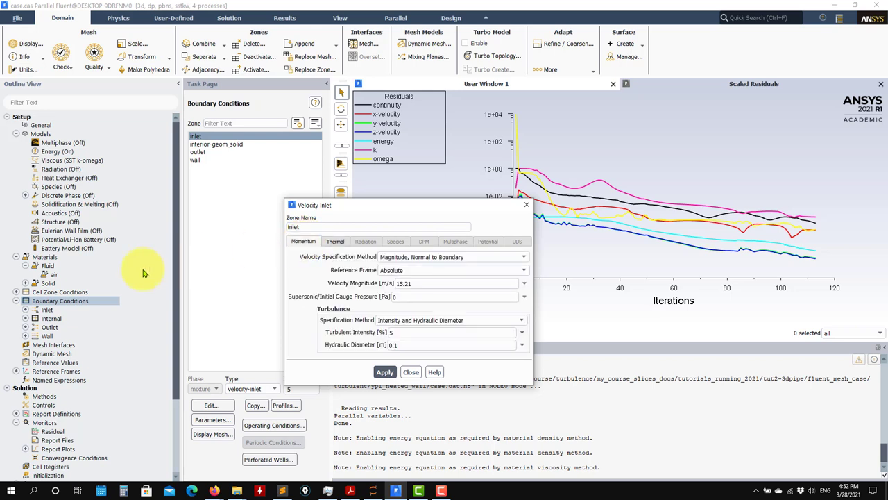
double_click(199, 152)
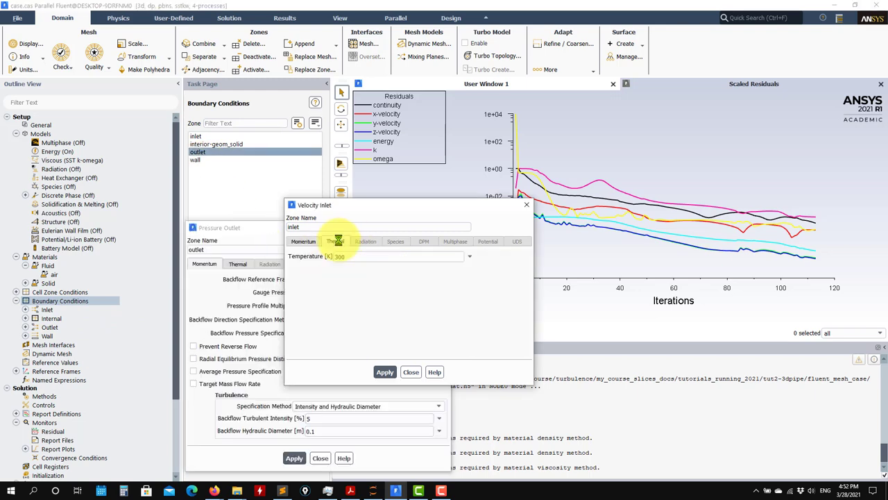
Step: Recheck the velocity inlet's thermal tab, then close the inlet settings
left_click(338, 240)
left_click_drag(412, 204, 570, 171)
left_click(567, 338)
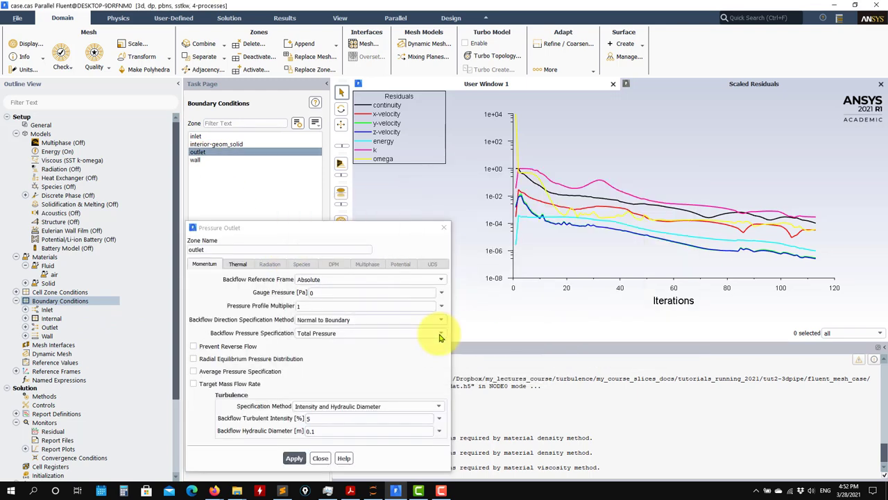
Step: Review the pressure outlet's 0 Pa gauge pressure and 300 K backflow temperature, then open the wall settings
left_click(237, 264)
left_click(203, 263)
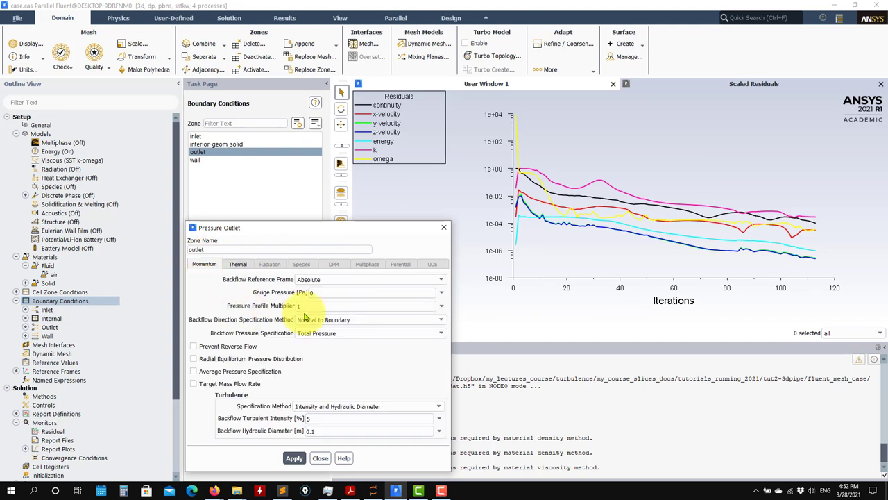
left_click(237, 264)
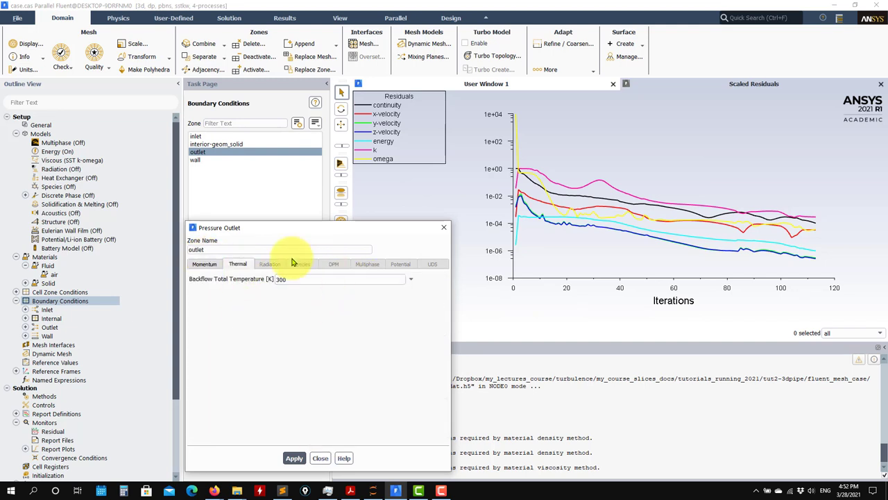
left_click(320, 458)
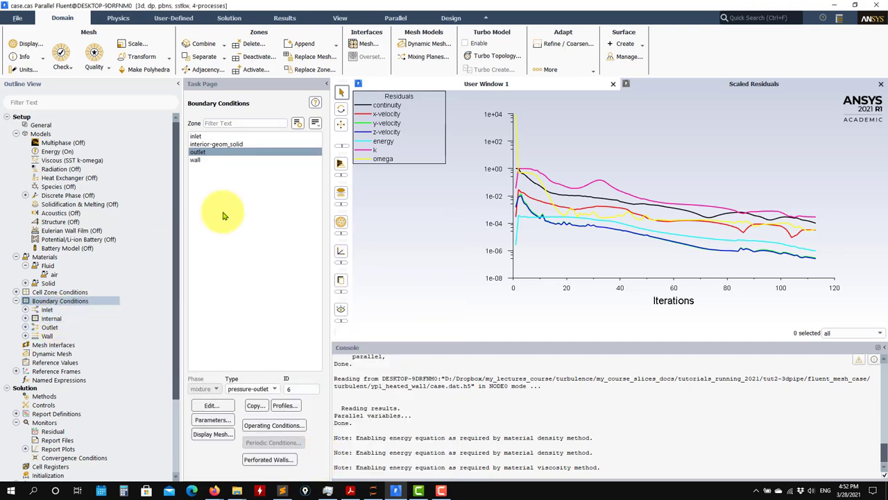
left_click(207, 159)
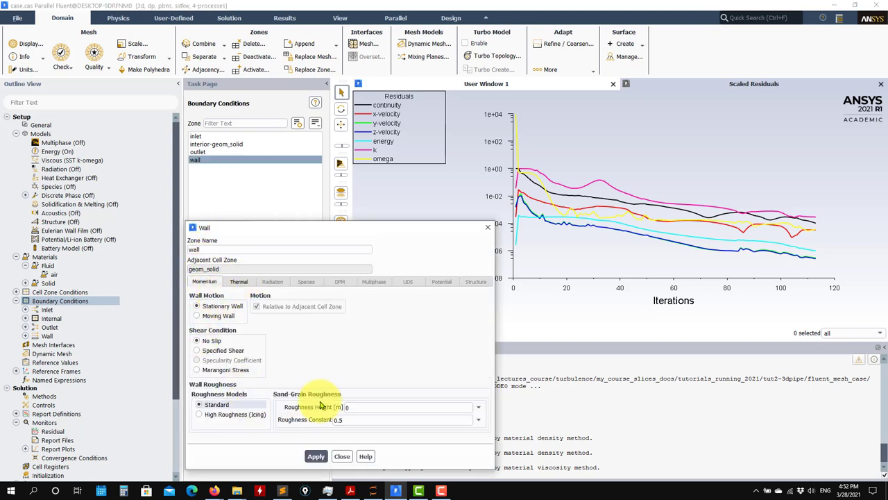
Step: Keep the wall's thermal condition as fixed Temperature at 350 K, apply it, and close the dialog
left_click(236, 281)
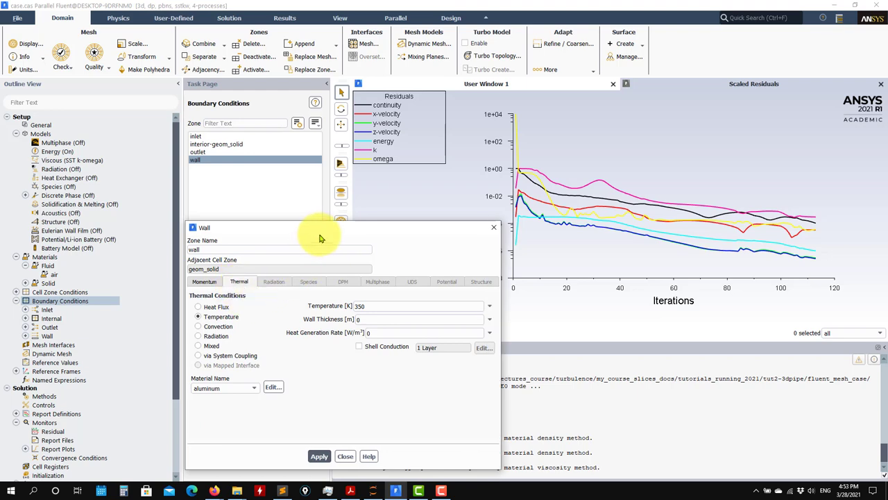
left_click_drag(322, 228, 424, 122)
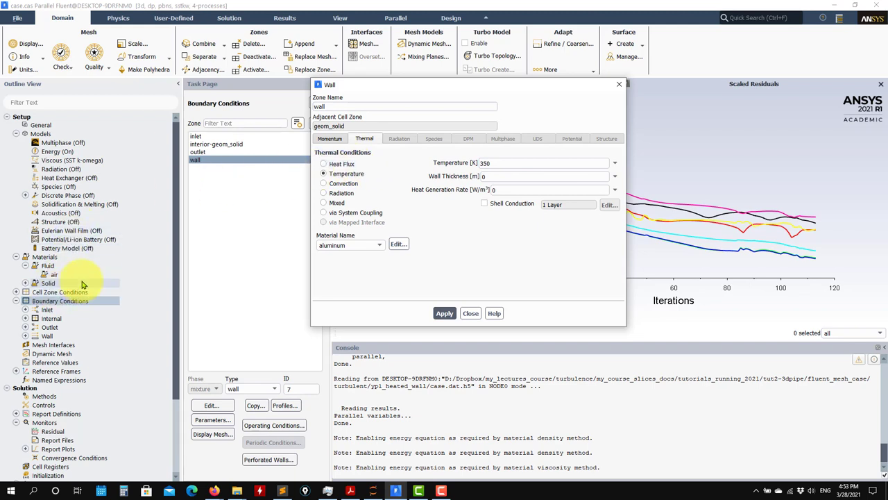
left_click(491, 164)
left_click_drag(493, 163, 458, 161)
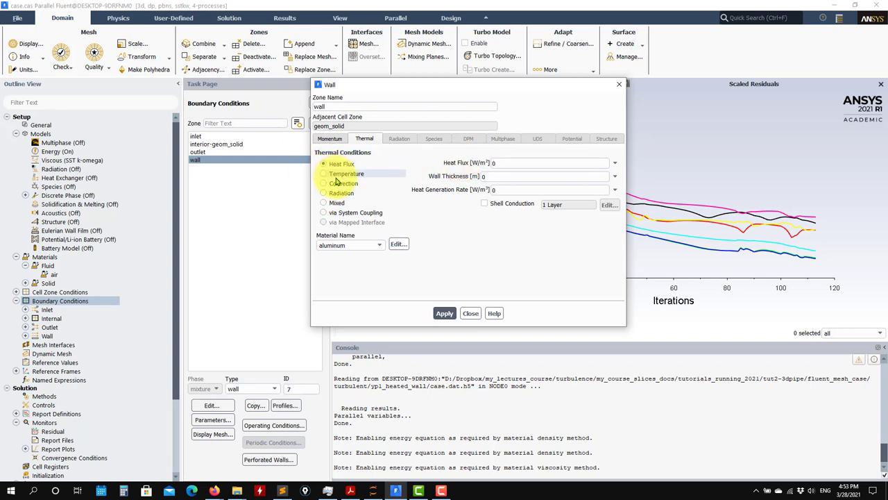
left_click(347, 179)
left_click(346, 173)
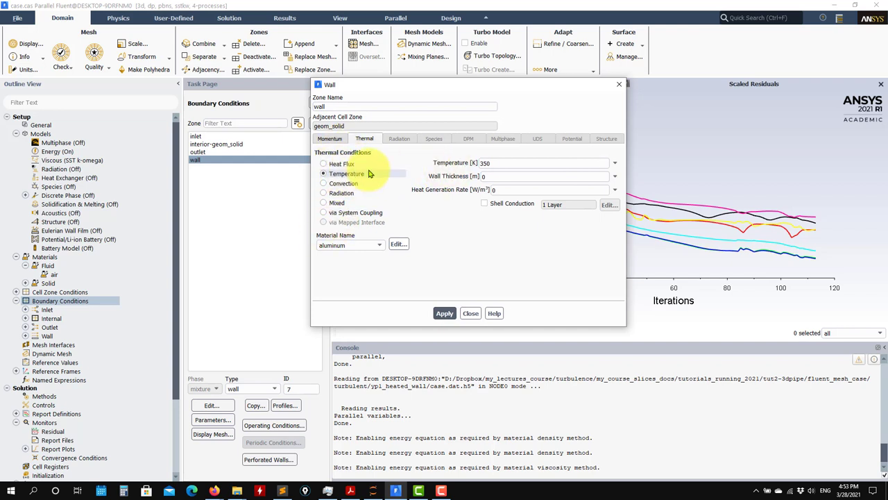
left_click(444, 313)
left_click(471, 314)
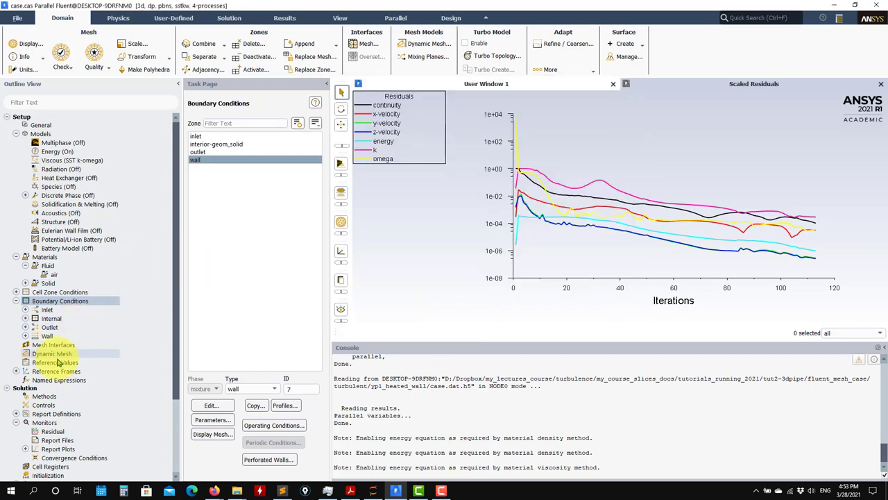
Step: Check the Coupled, second-order solution methods and report definitions, then open Results > Reports > Fluxes
left_click(44, 396)
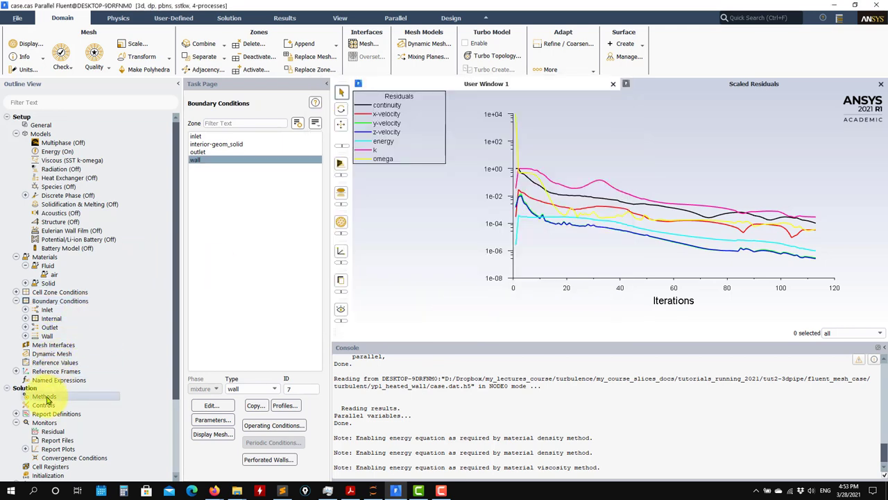
scroll(47, 399, "down", 2)
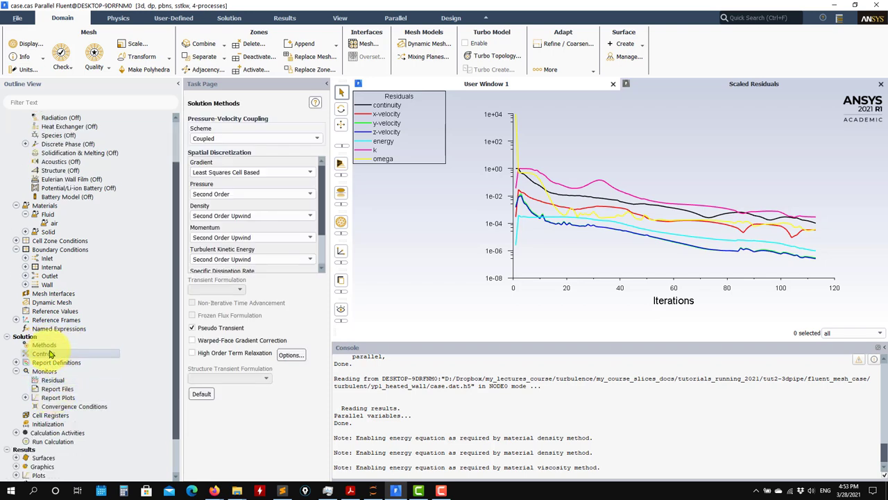
left_click(17, 362)
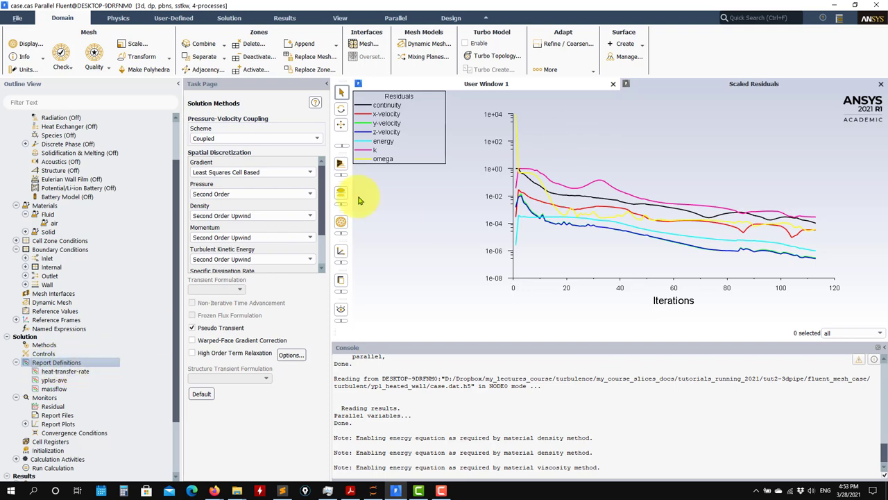
scroll(66, 361, "down", 3)
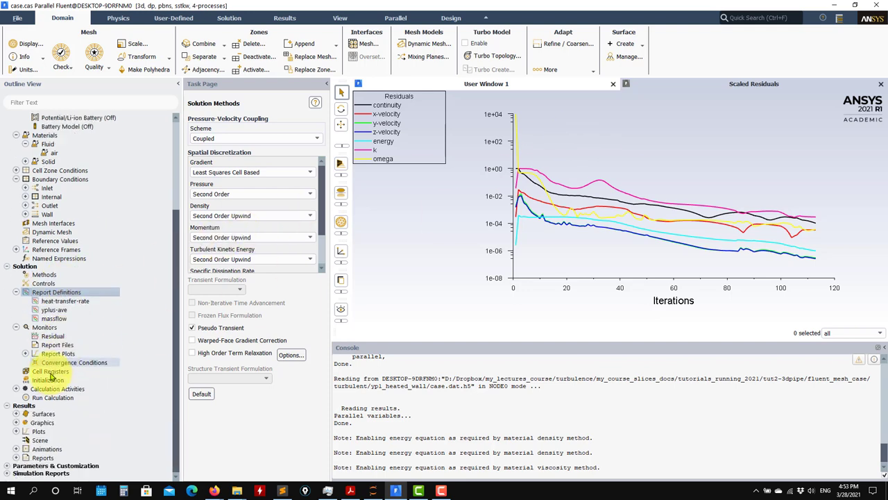
left_click(47, 379)
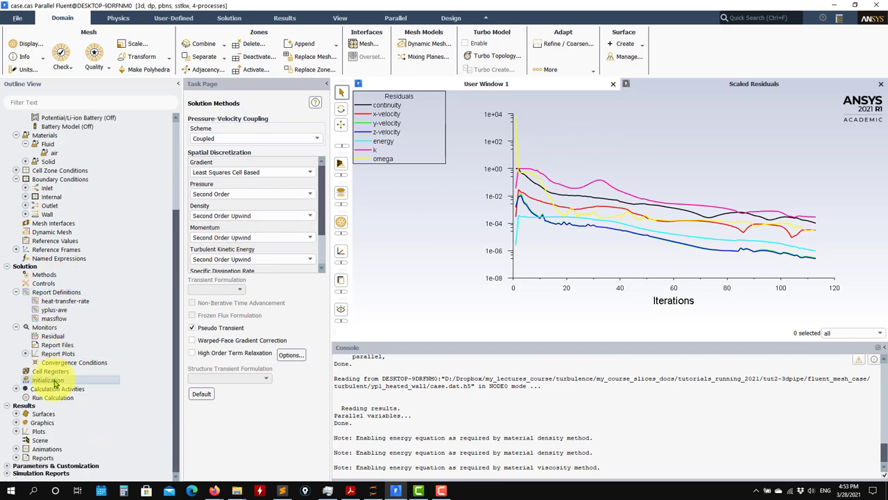
left_click(16, 457)
scroll(42, 451, "down", 2)
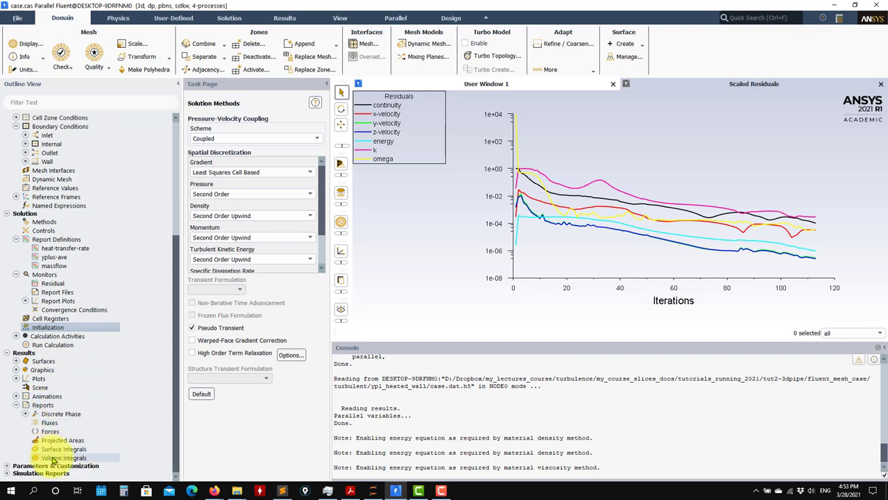
double_click(50, 422)
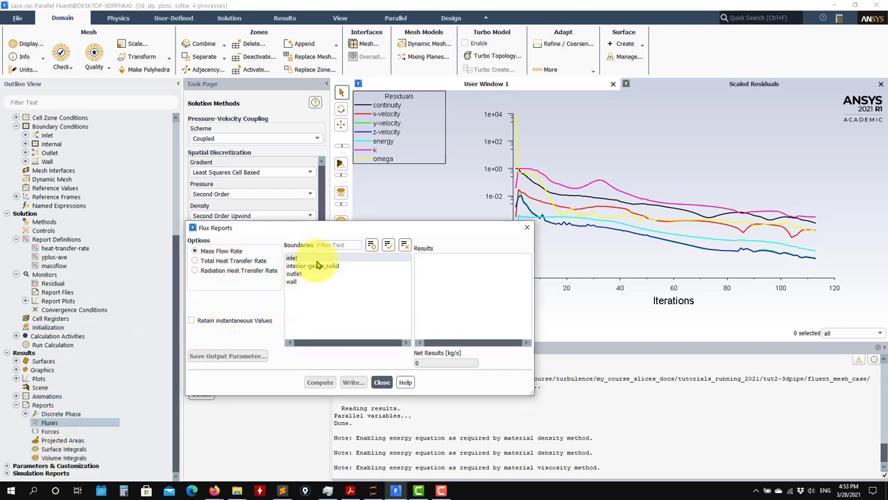
Step: Compute the wall's Total Heat Transfer Rate, giving 3526.513 W
left_click(195, 260)
left_click(292, 281)
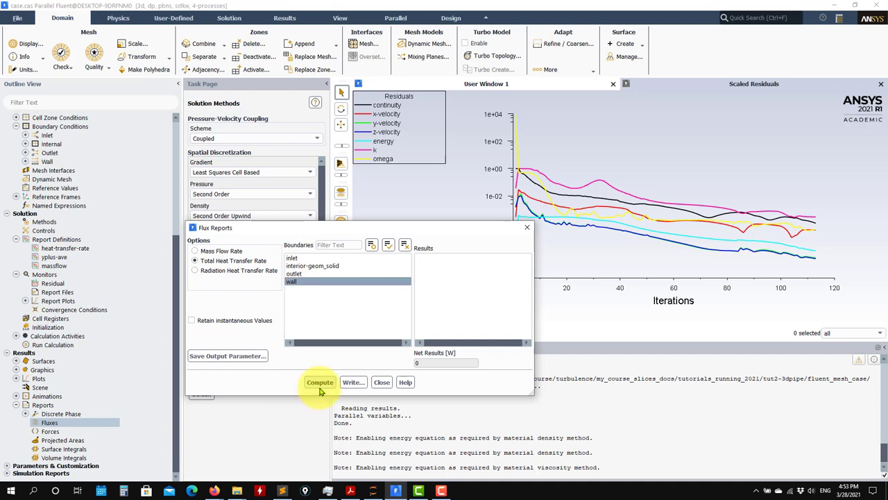
left_click(320, 381)
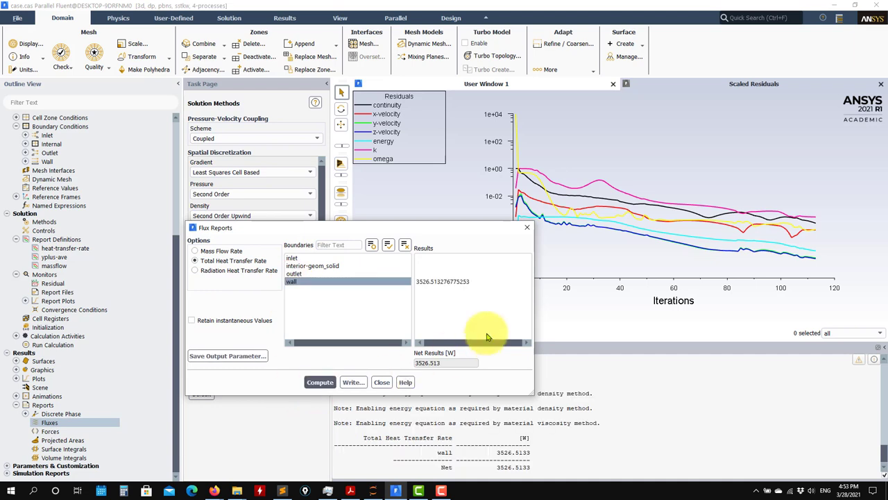
Step: Add inlet and outlet, recompute the net heat transfer rate of -7.19678 W, and close the report
left_click(292, 257, "ctrl")
left_click(294, 273, "ctrl")
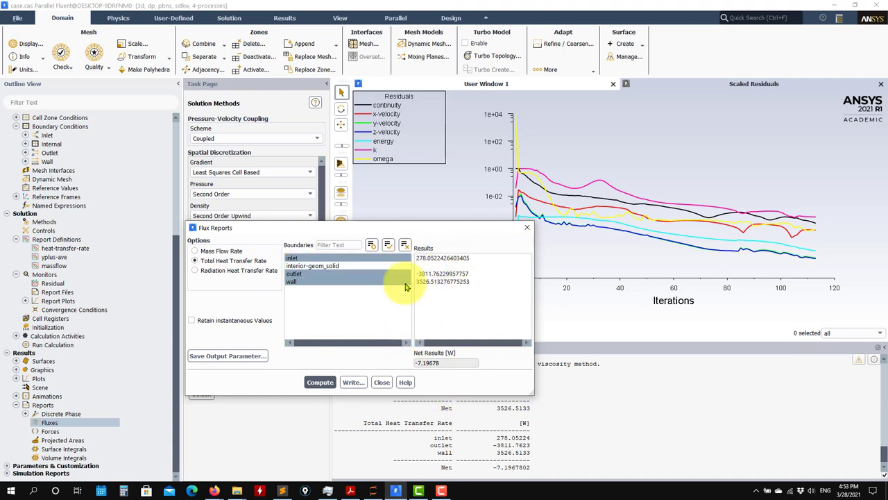
left_click_drag(444, 228, 316, 107)
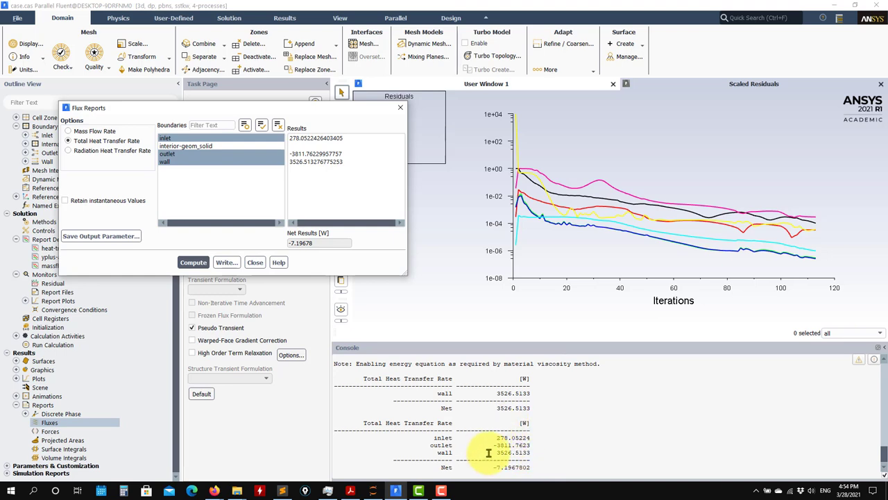
left_click_drag(347, 108, 507, 147)
left_click(437, 297)
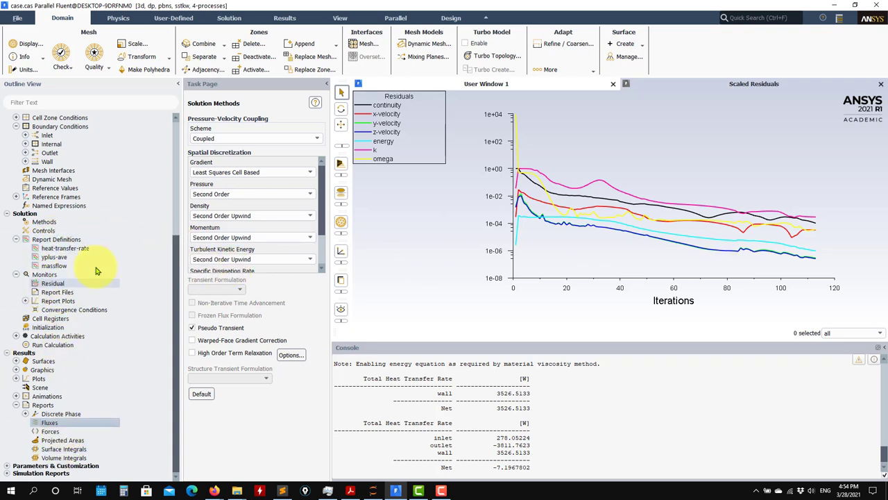
Step: Switch solution initialization to Standard and move on to the Run Calculation settings
left_click(46, 328)
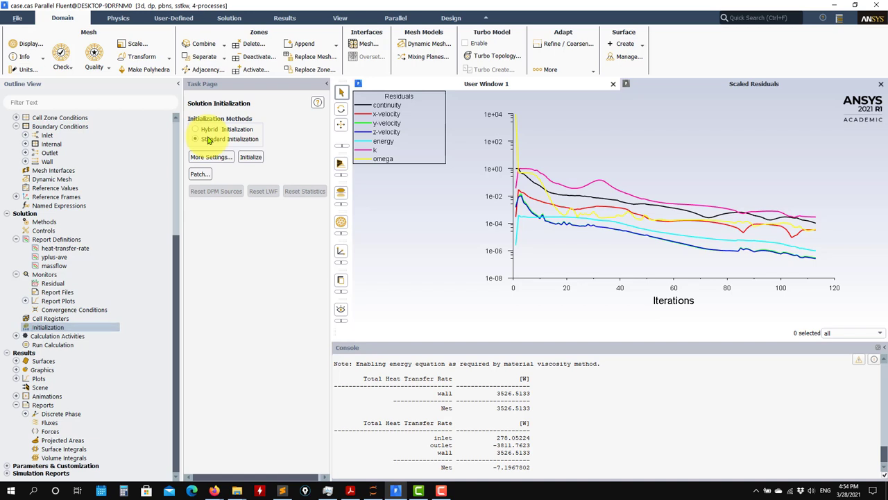
left_click(207, 139)
scroll(315, 235, "down", 1)
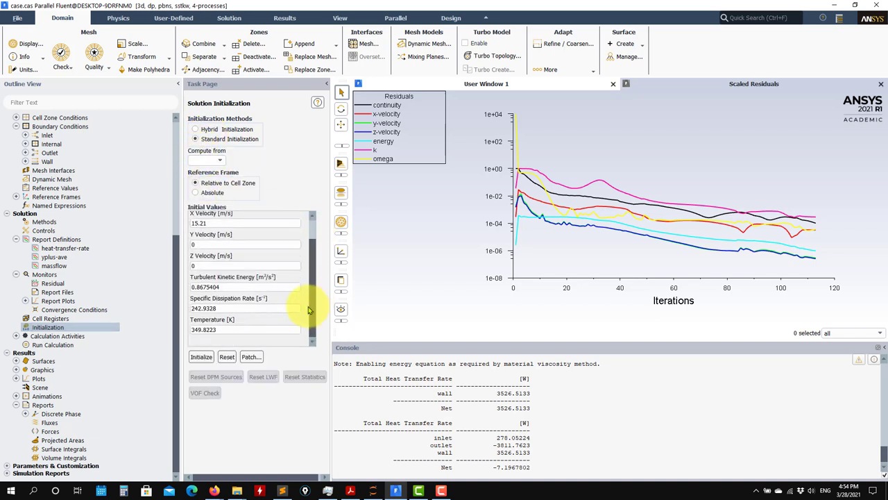
left_click_drag(234, 330, 141, 335)
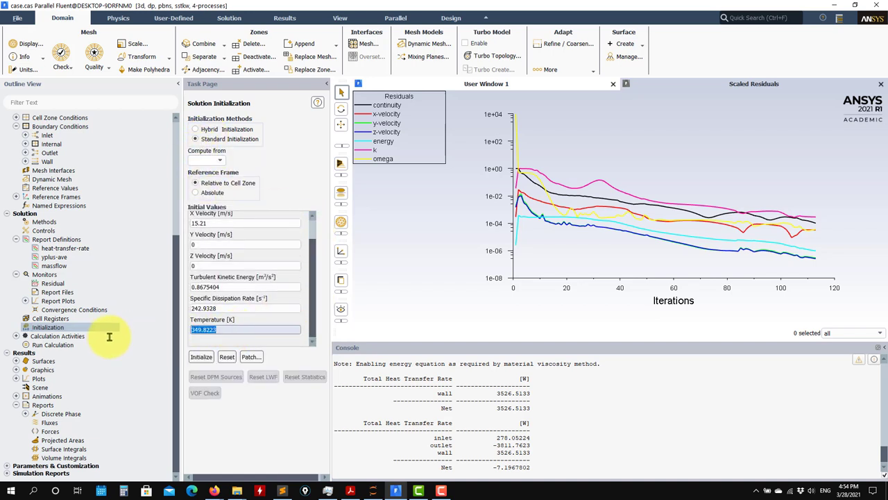
scroll(310, 273, "up", 1)
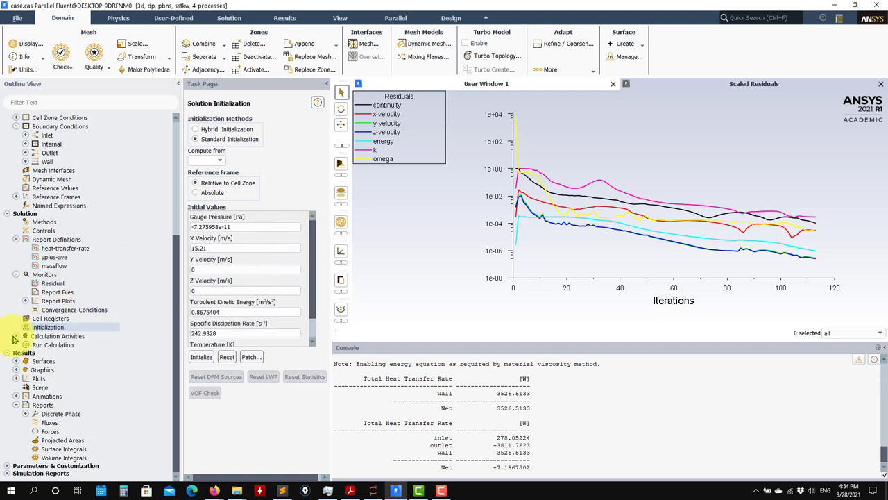
left_click(52, 344)
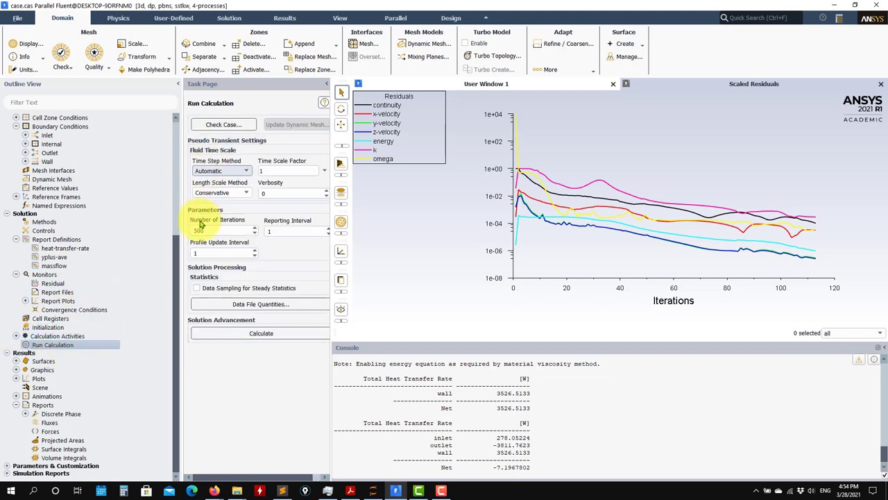
Step: Uncheck convergence checking for continuity, the three velocities, energy, k and omega, then confirm with OK
double_click(52, 284)
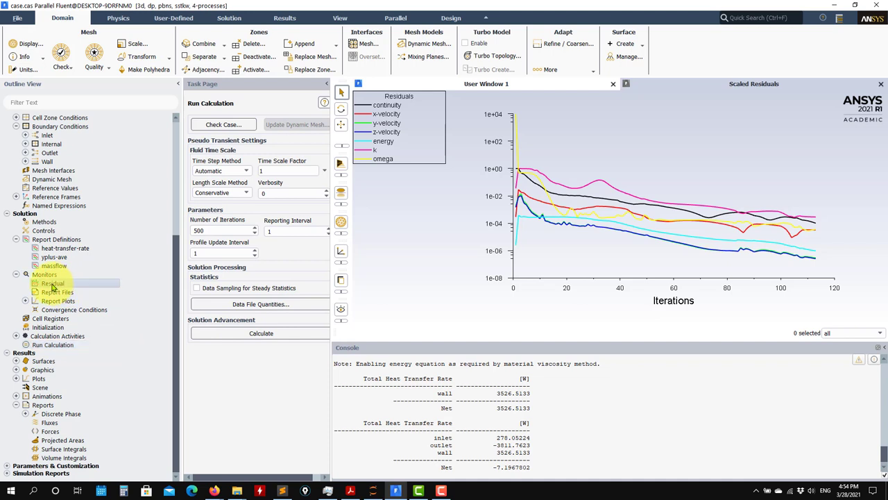
left_click(365, 278)
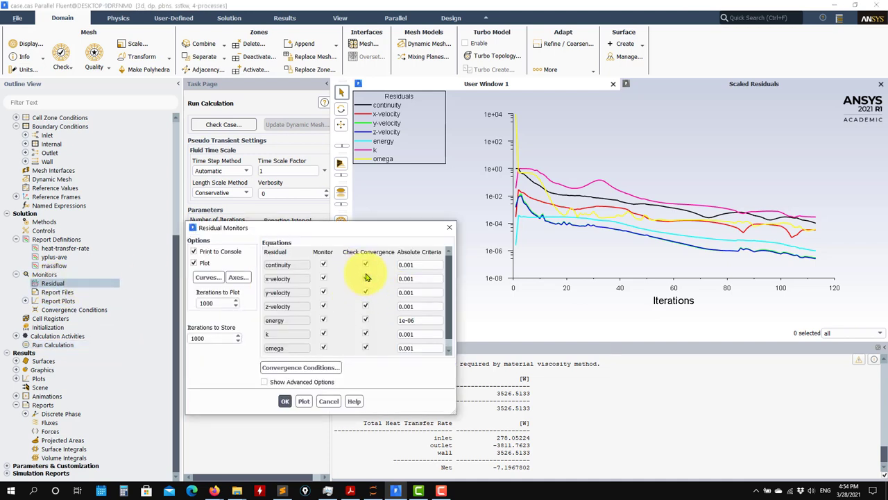
left_click(365, 264)
left_click(366, 306)
left_click(366, 320)
left_click(365, 334)
left_click(366, 348)
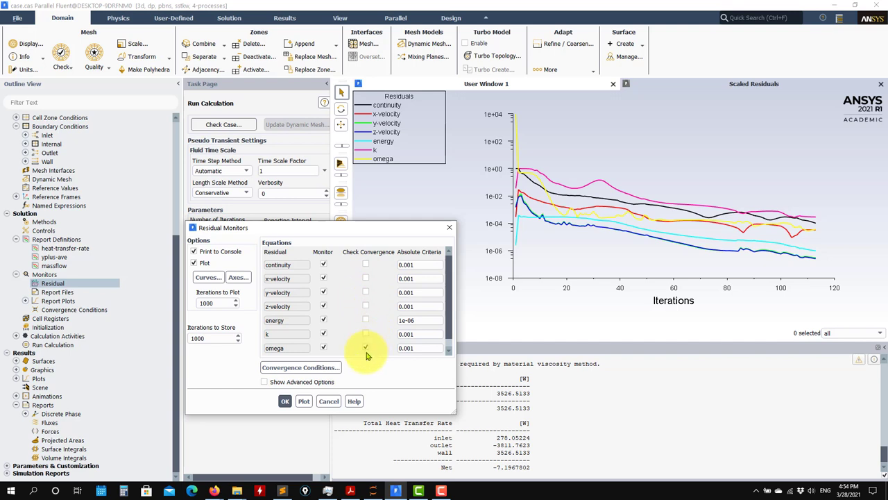
left_click(448, 350)
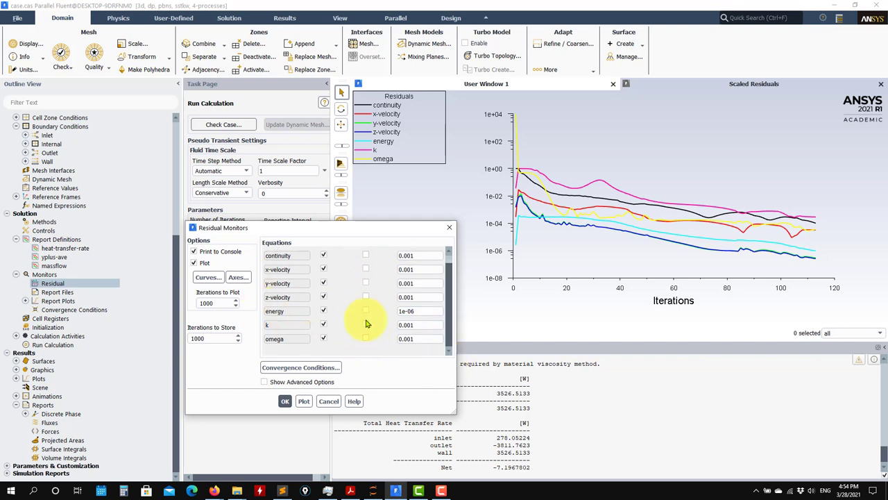
double_click(415, 311)
left_click(285, 401)
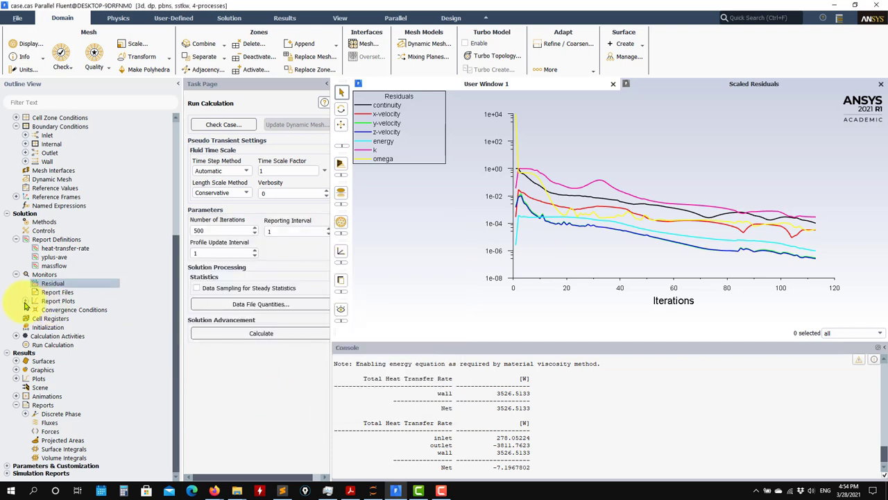
Step: Set Number of Iterations to 50 and start the calculation
left_click(46, 344)
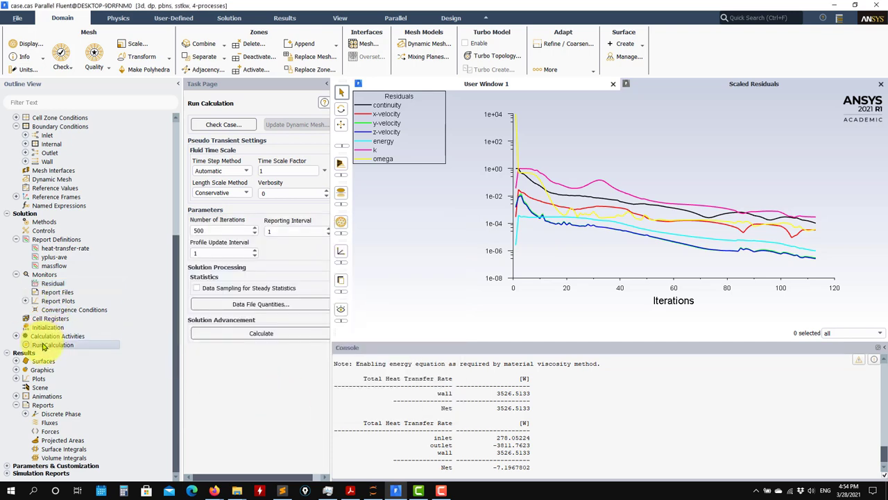
double_click(221, 230)
type("50")
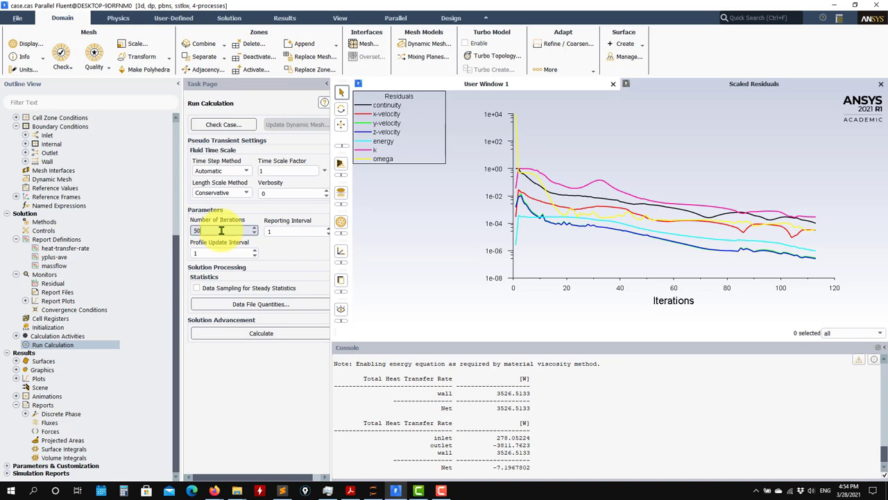
left_click(262, 335)
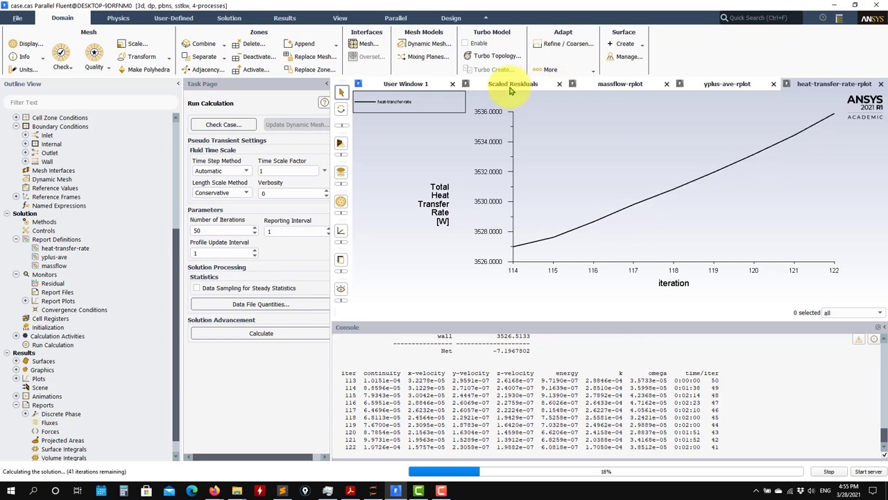
Step: Cycle through the scaled residuals, mass-flow, y-plus and heat-transfer plots, ending on the y-plus history
left_click(541, 83)
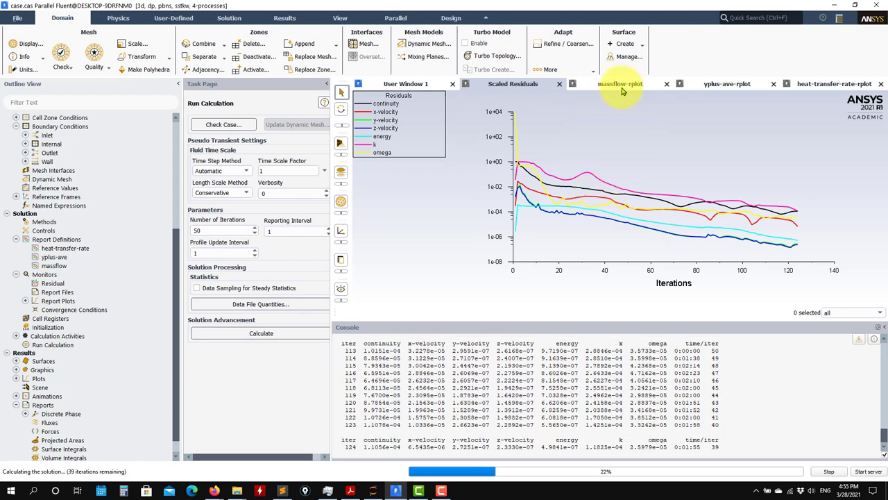
left_click(623, 86)
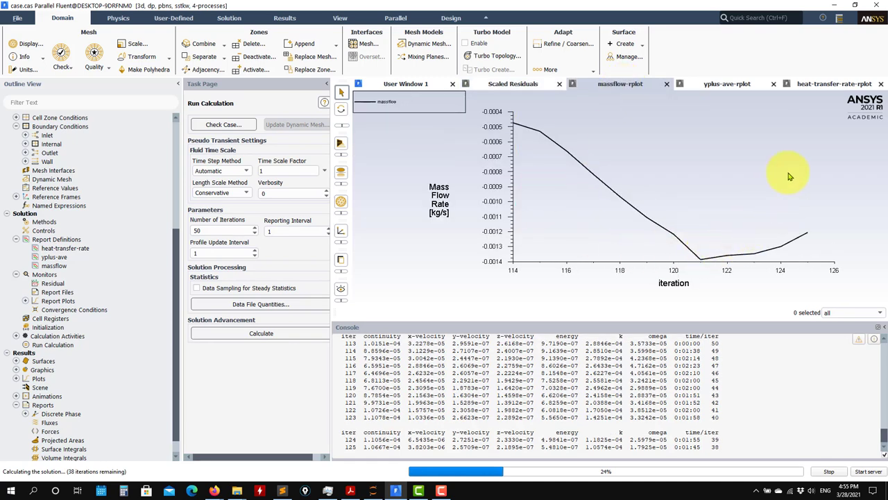
left_click(725, 88)
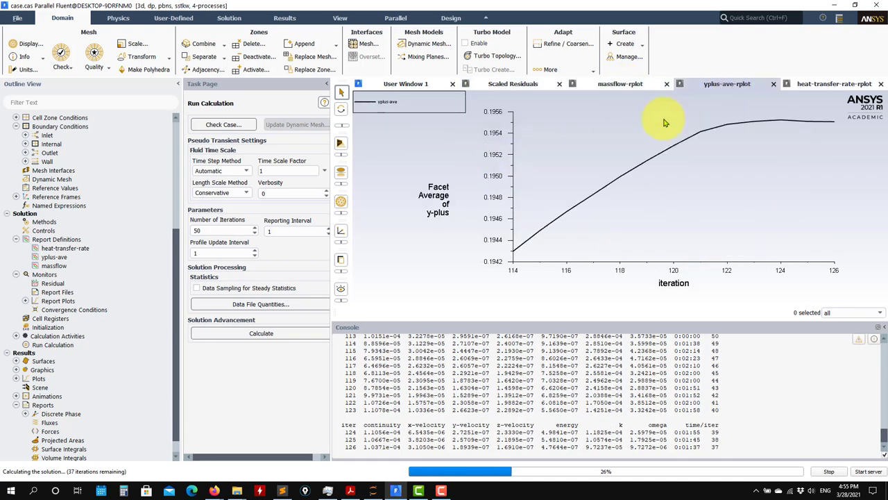
left_click(826, 84)
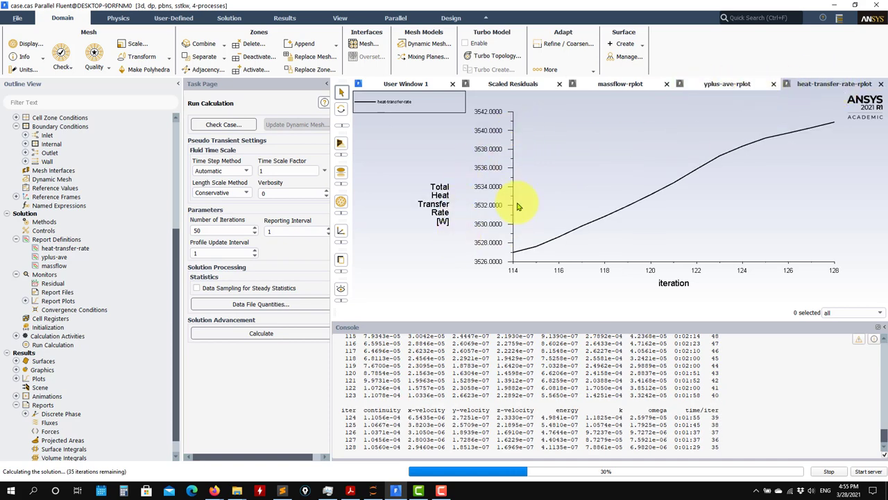
left_click(711, 85)
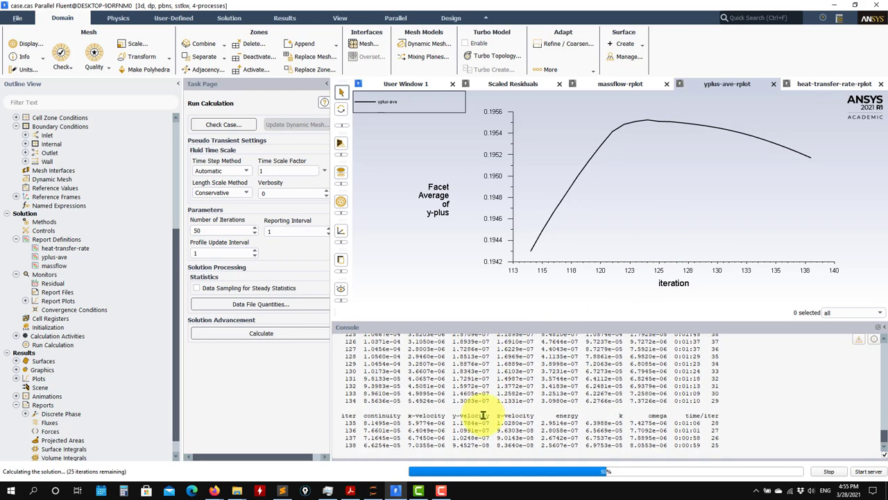
Step: Watch the heat-transfer plot until the run completes, dismiss the completion notice, and view the y-plus history
left_click(827, 85)
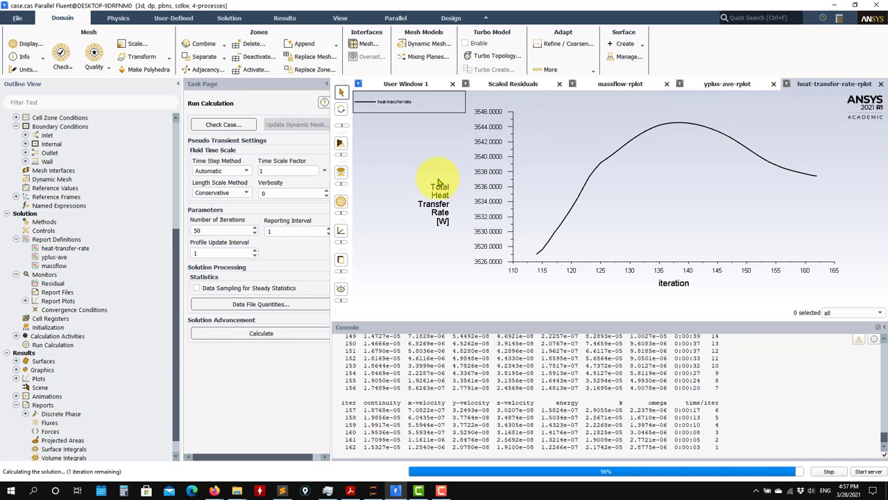
left_click(461, 255)
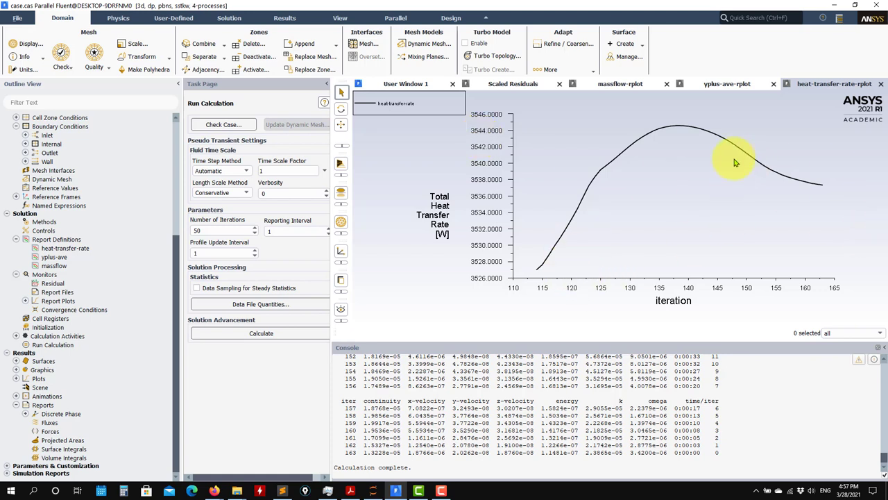
left_click(715, 83)
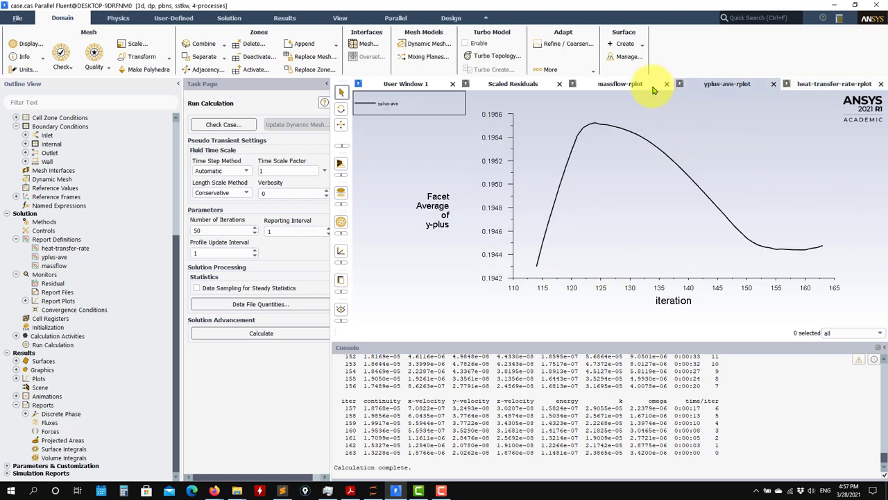
Step: Check the final mass-flow and residual plots, then display contour-1 as a Density contour
left_click(624, 83)
left_click(521, 84)
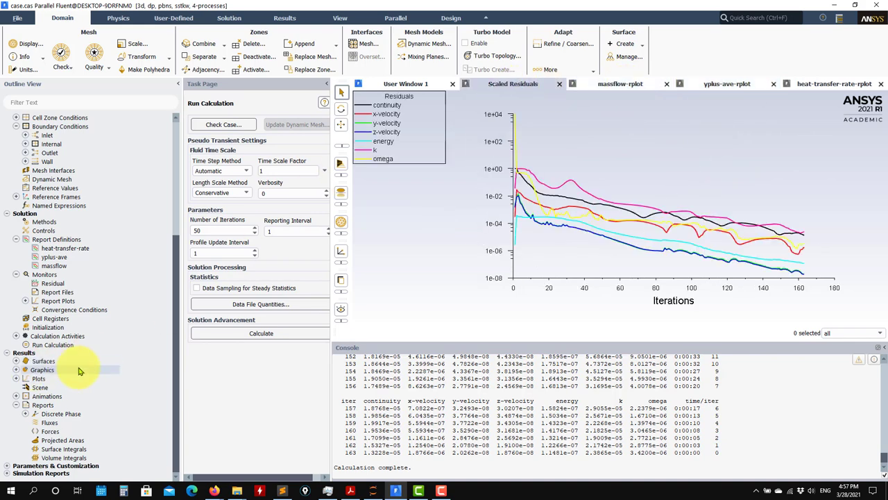
left_click(16, 373)
left_click(25, 387)
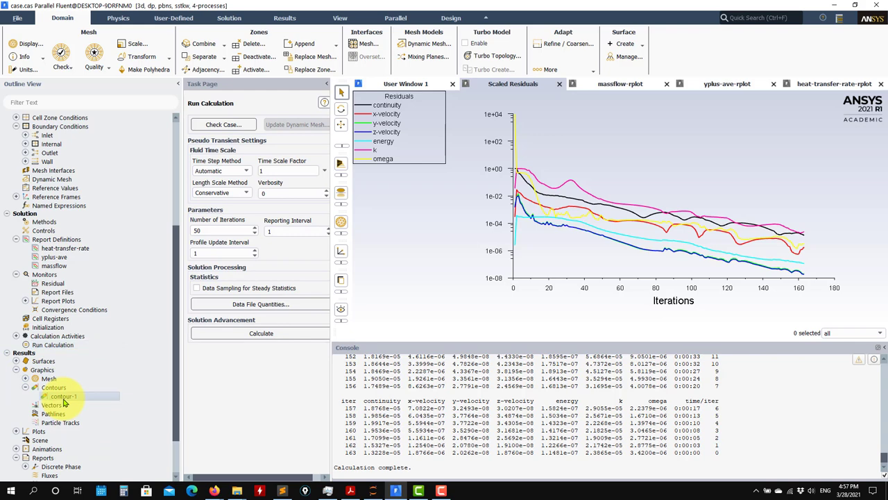
double_click(63, 398)
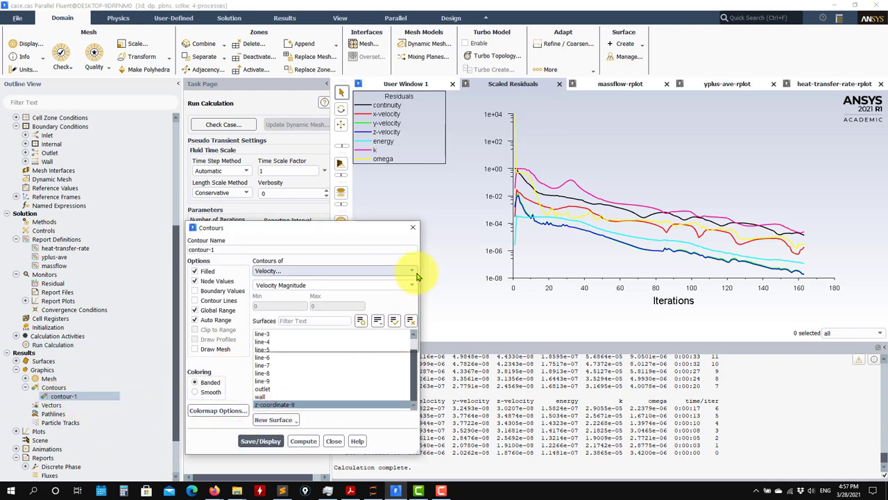
left_click(412, 270)
left_click(284, 285)
left_click(254, 431)
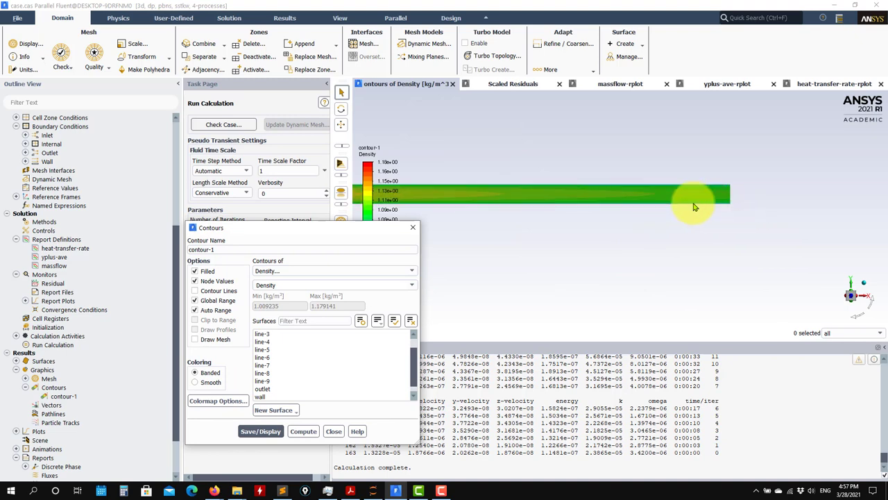
Step: Display contour-1 as a static temperature contour and rotate the pipe to inspect it
left_click_drag(379, 231, 231, 226)
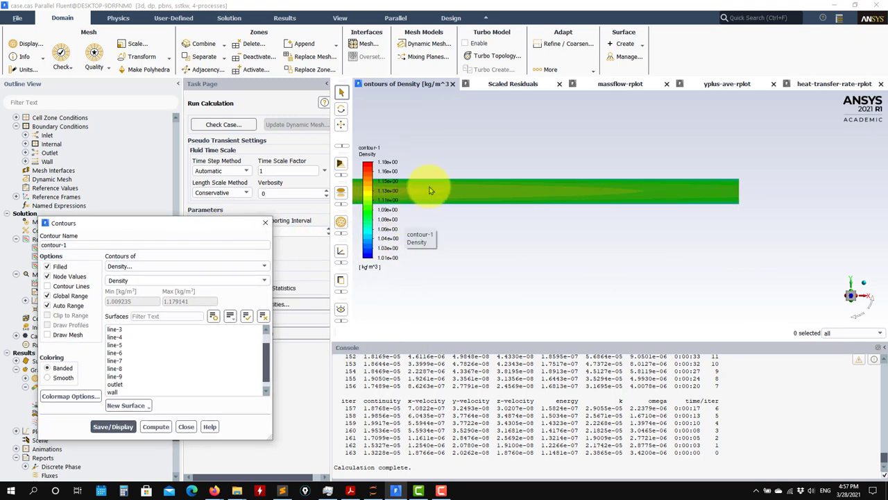
left_click_drag(725, 189, 867, 181)
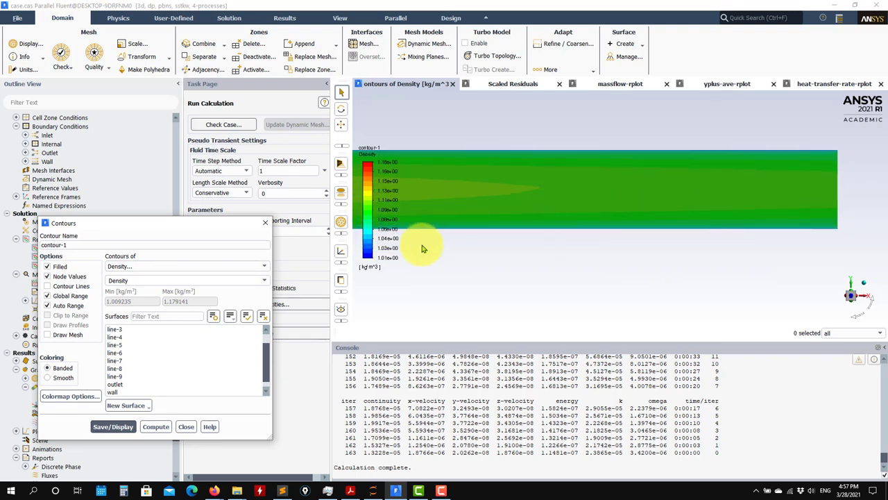
left_click(264, 267)
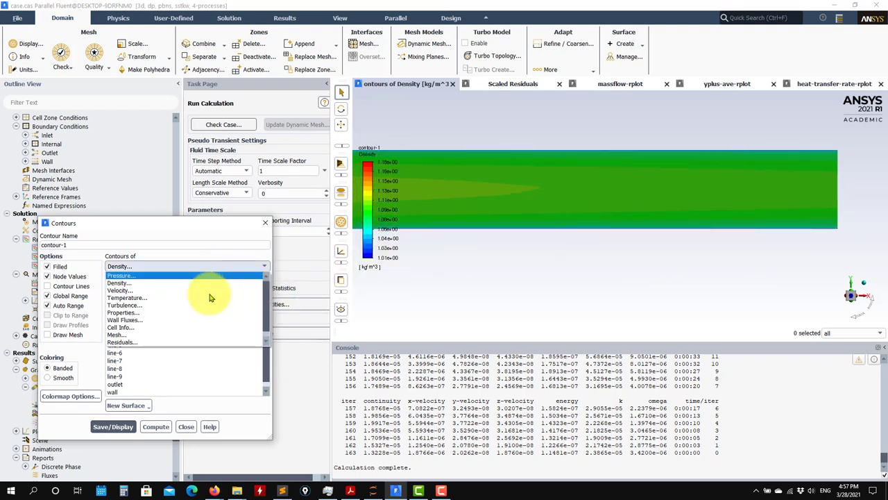
left_click(178, 303)
left_click(114, 436)
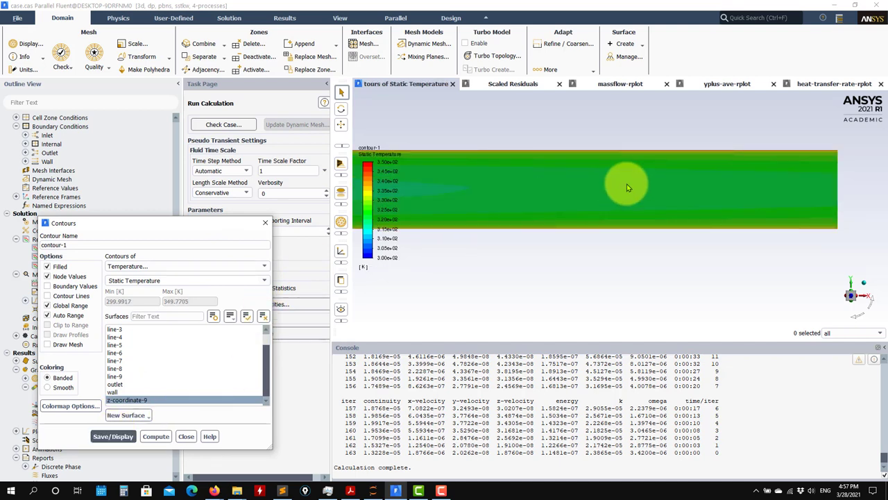
scroll(652, 263, "down", 3)
left_click_drag(652, 262, 634, 279)
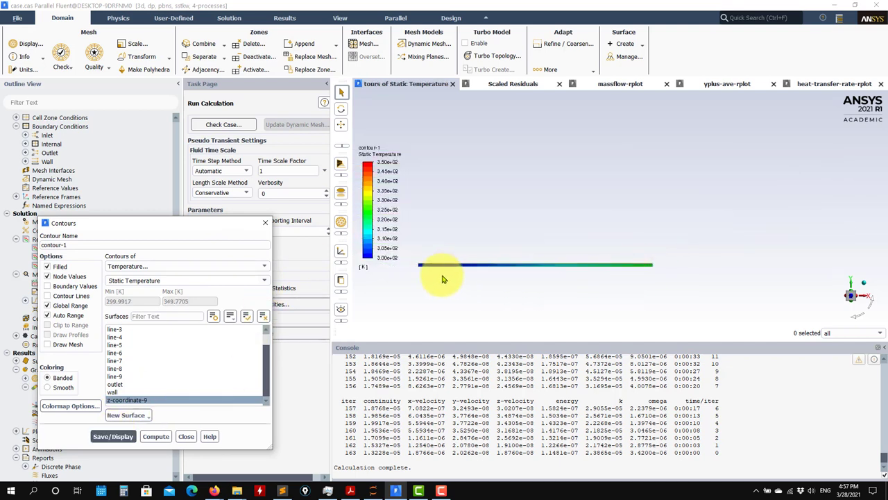
left_click_drag(446, 279, 409, 265)
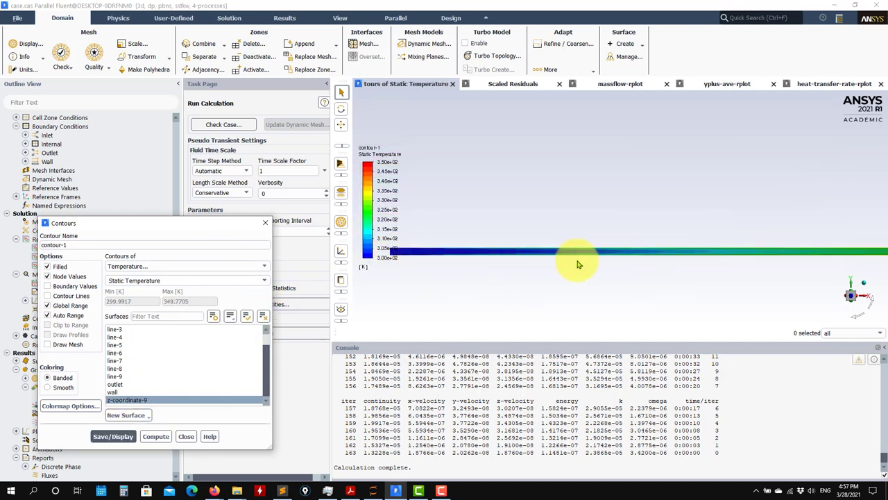
left_click_drag(590, 255, 715, 261)
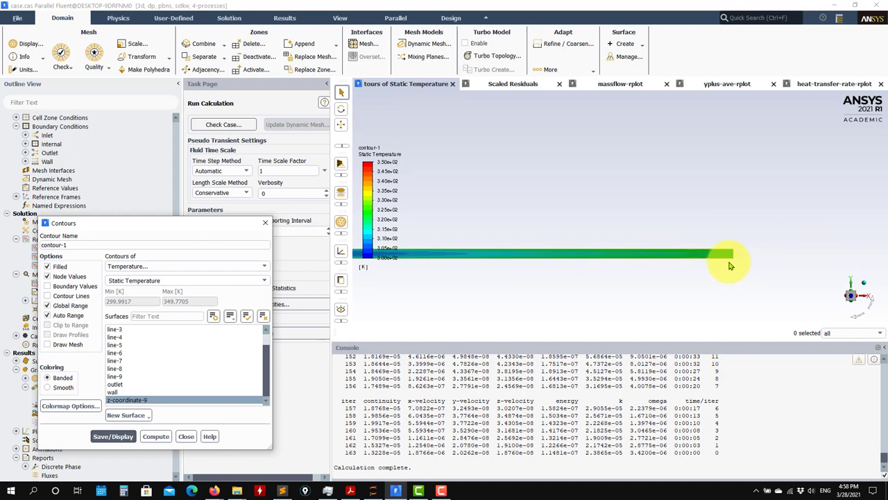
left_click_drag(722, 256, 752, 263)
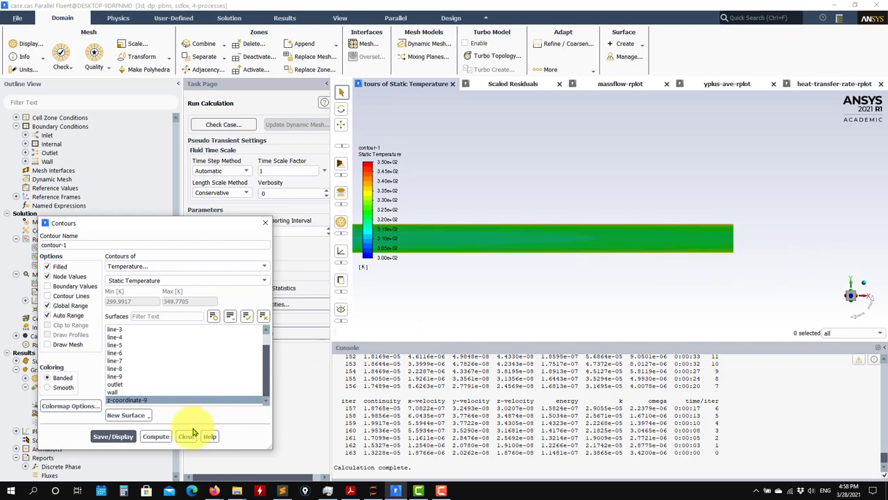
Step: Switch contour-1 to Velocity > Mach Number (about 0.000387 to 0.053), display it, and close the dialog
left_click(267, 271)
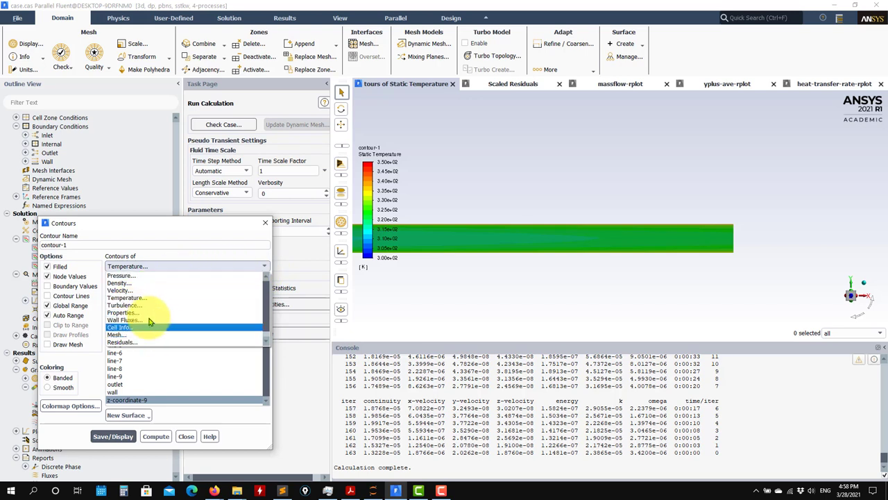
left_click(120, 290)
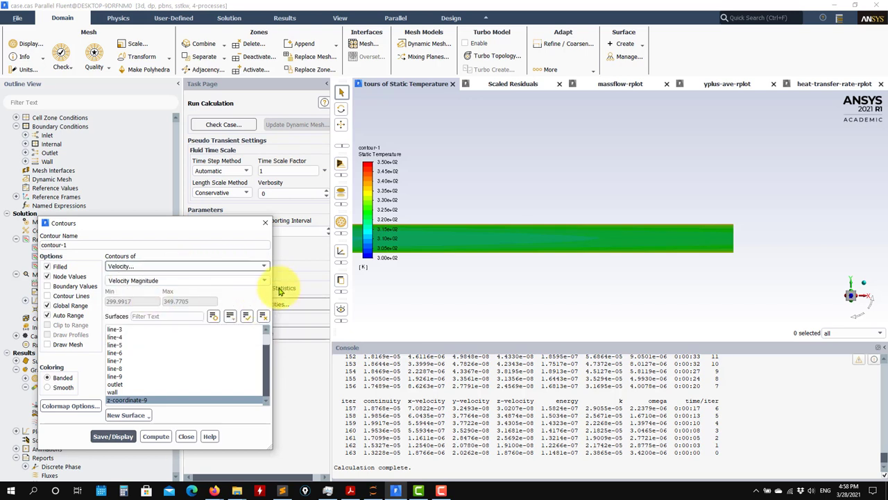
left_click(263, 285)
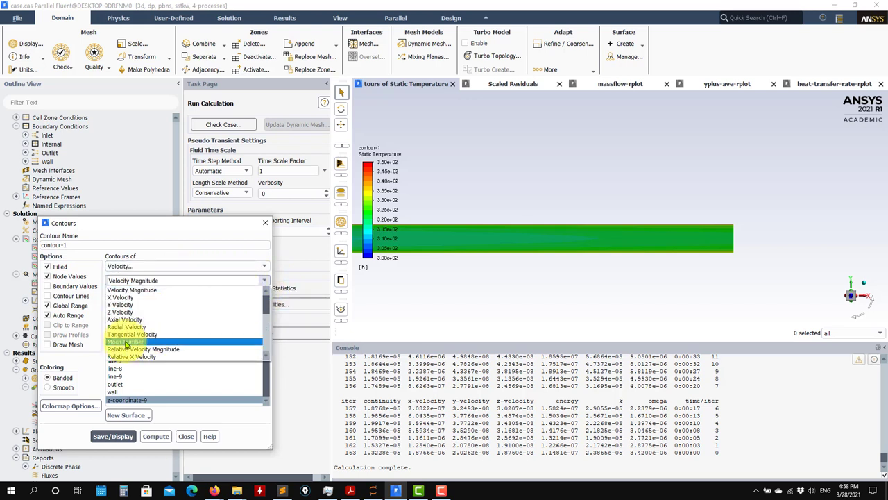
left_click(123, 342)
left_click(113, 426)
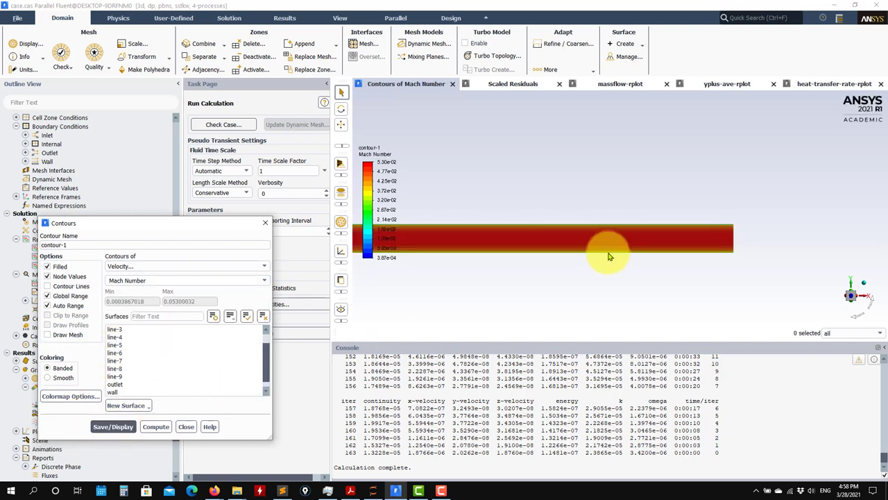
scroll(602, 301, "down", 5)
scroll(593, 303, "up", 5)
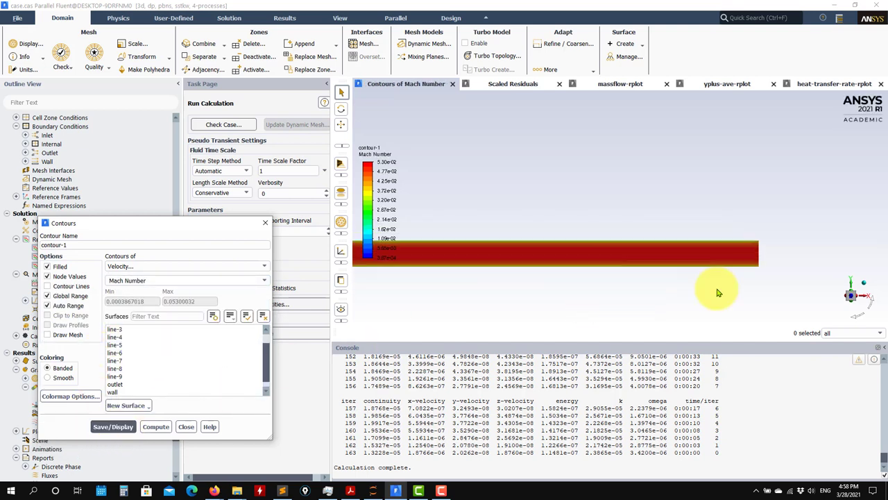
left_click(187, 426)
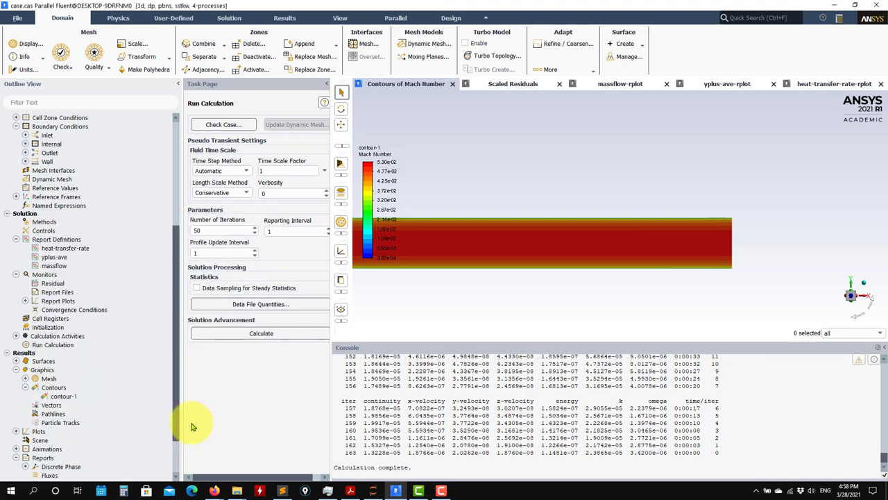
Step: Replot contour-1 showing the Sound Speed property
double_click(60, 399)
left_click(250, 267)
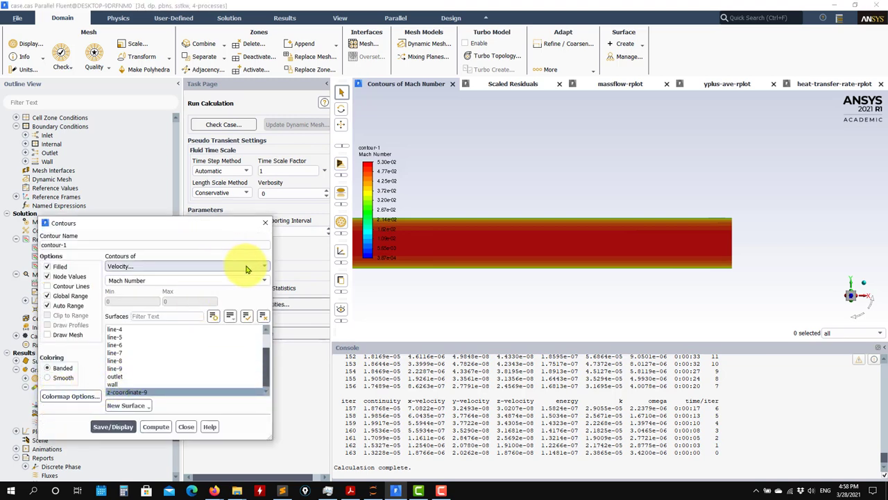
left_click(165, 312)
left_click(263, 280)
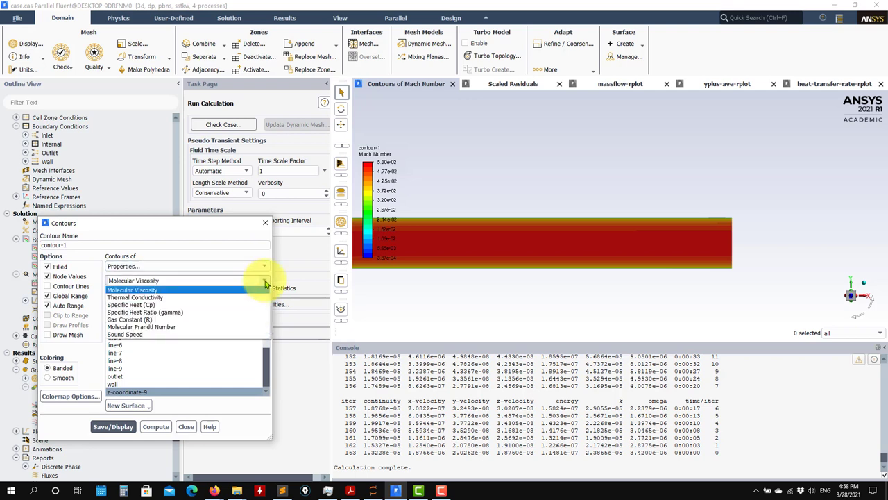
left_click(127, 333)
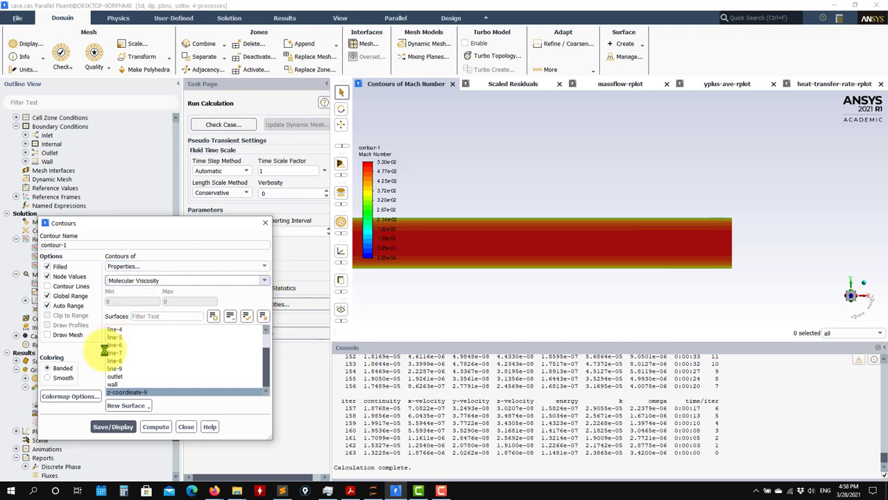
left_click(114, 426)
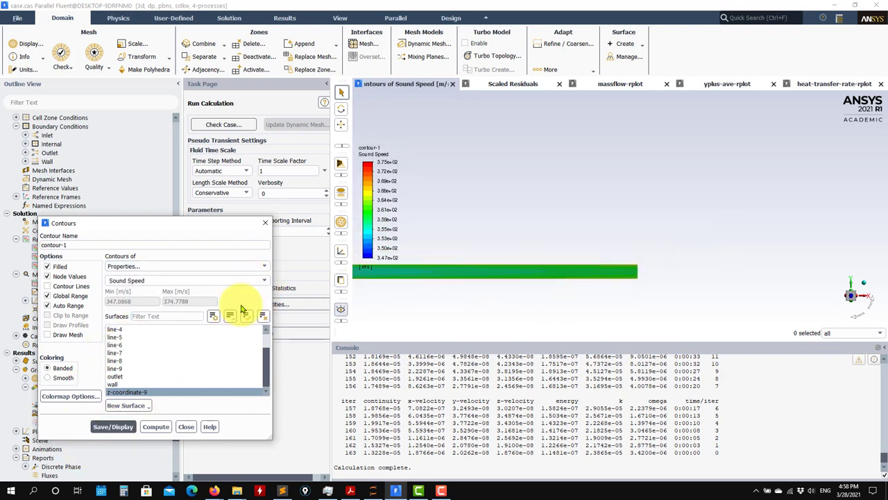
Step: Switch contour-1 to Molecular Prandtl Number, browse the turbulence quantities, and close the settings
left_click(265, 281)
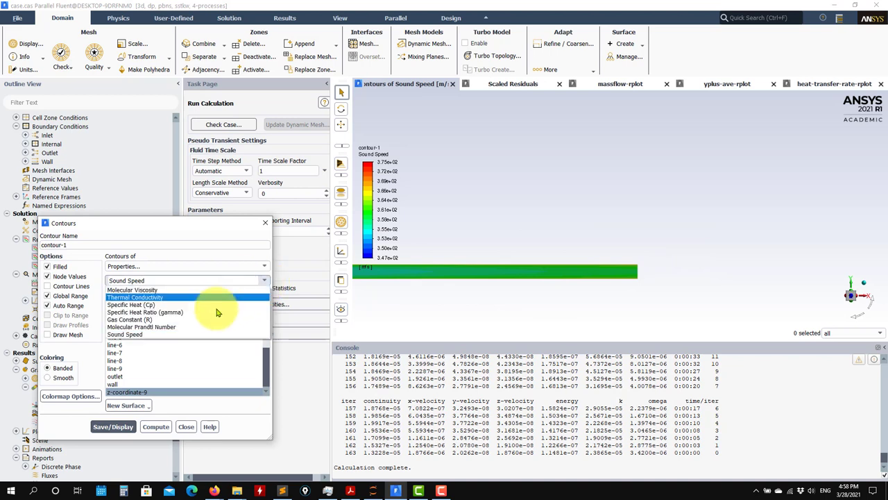
left_click(130, 327)
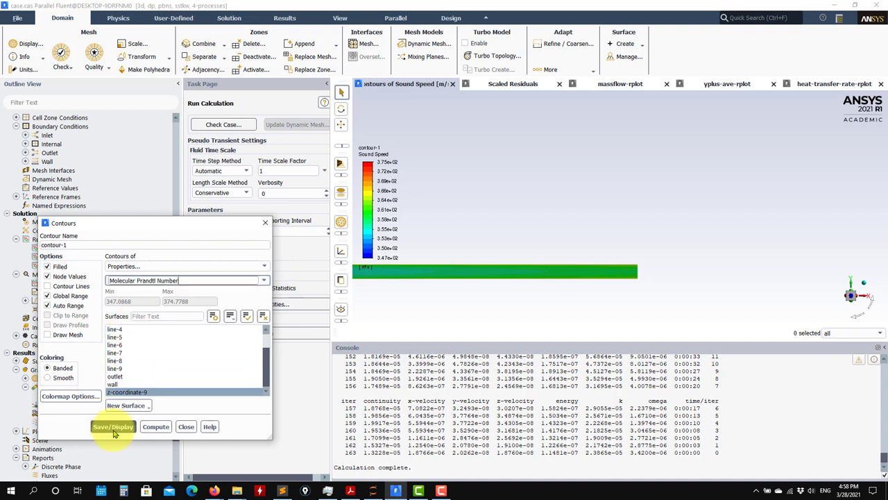
left_click(123, 426)
left_click(264, 266)
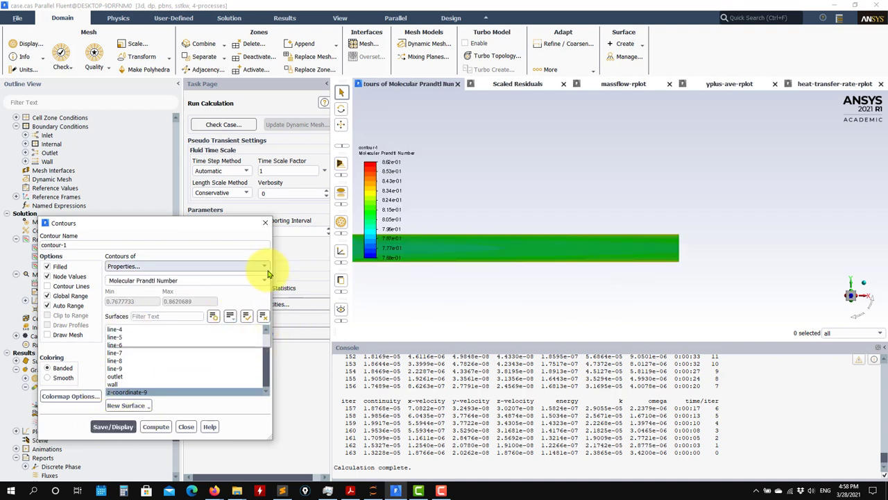
left_click(165, 251)
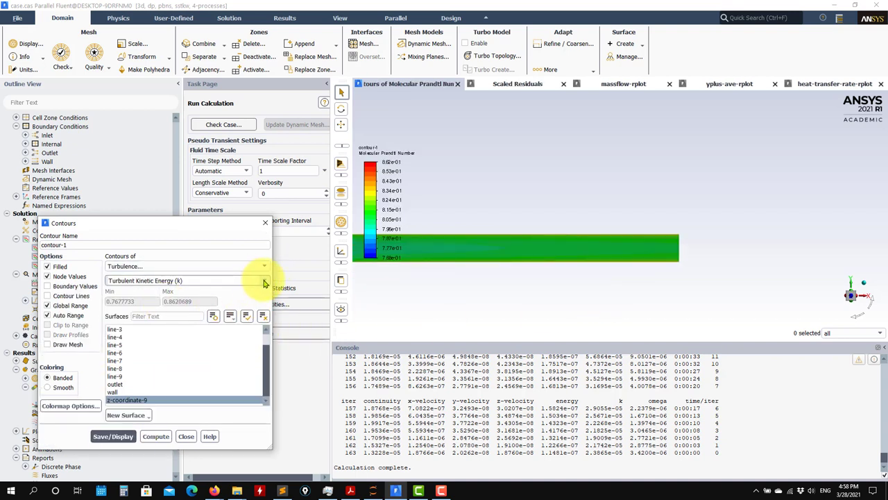
left_click(263, 280)
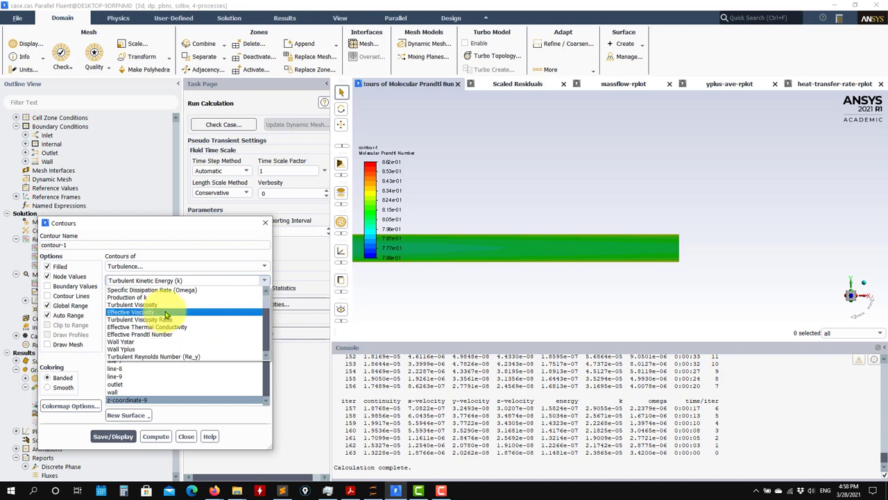
scroll(259, 336, "down", 1)
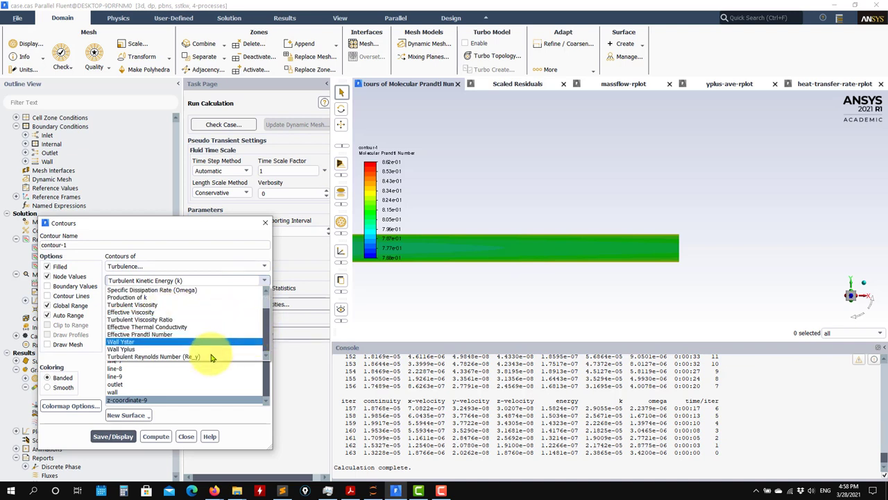
scroll(180, 336, "up", 1)
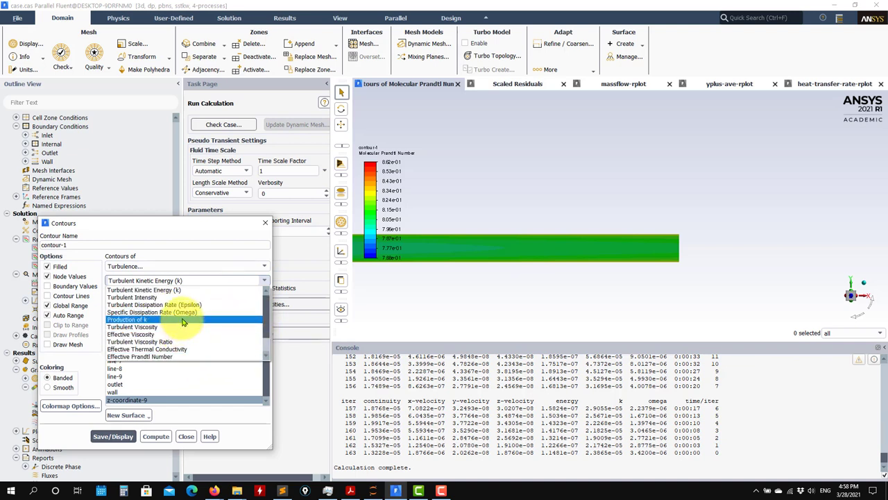
scroll(173, 316, "down", 1)
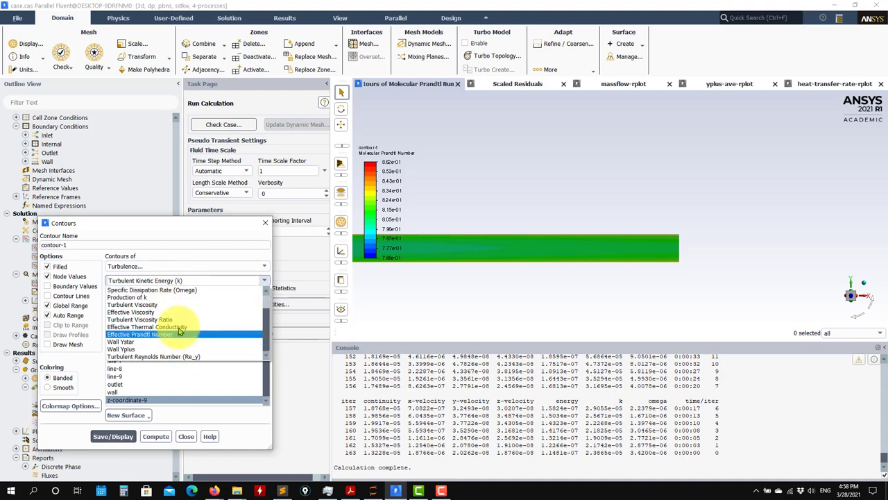
left_click(188, 437)
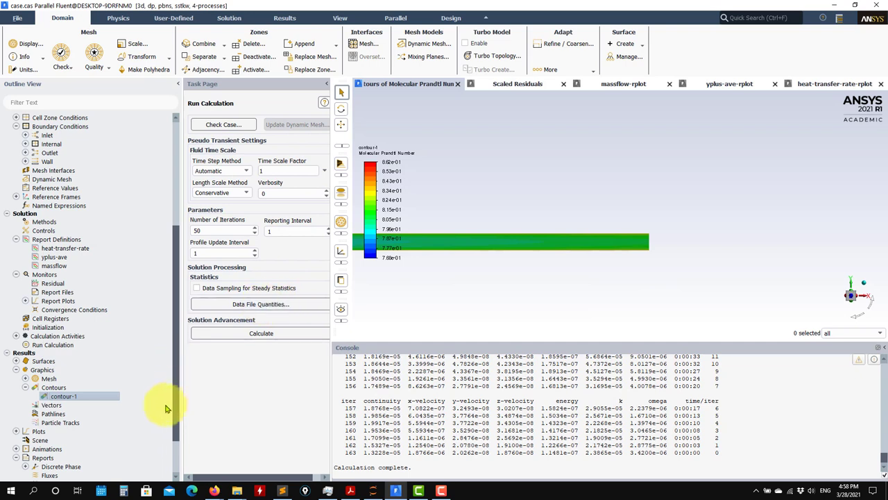
Step: Expand Results > Surfaces in the Outline View
scroll(178, 463, "down", 2)
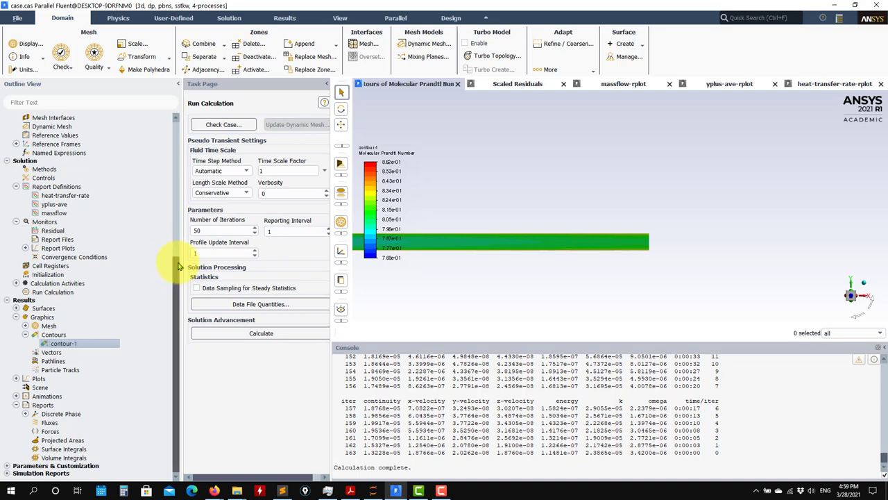
left_click_drag(176, 270, 170, 292)
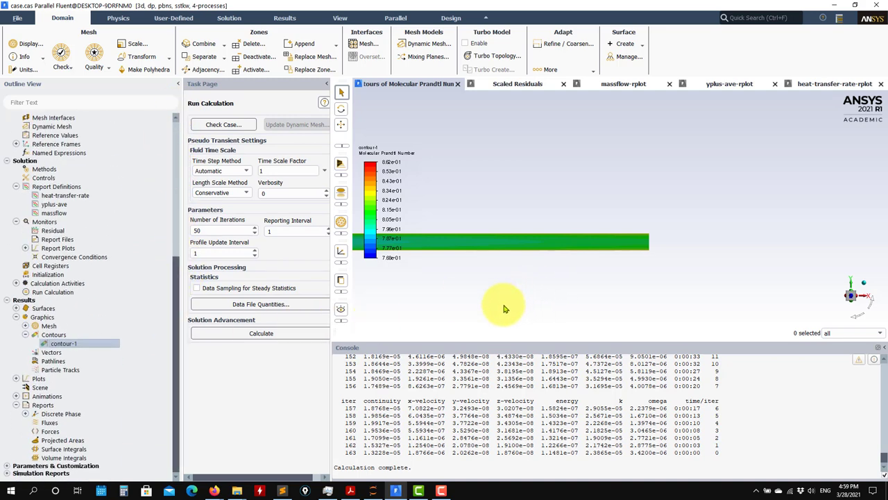
scroll(506, 305, "down", 4)
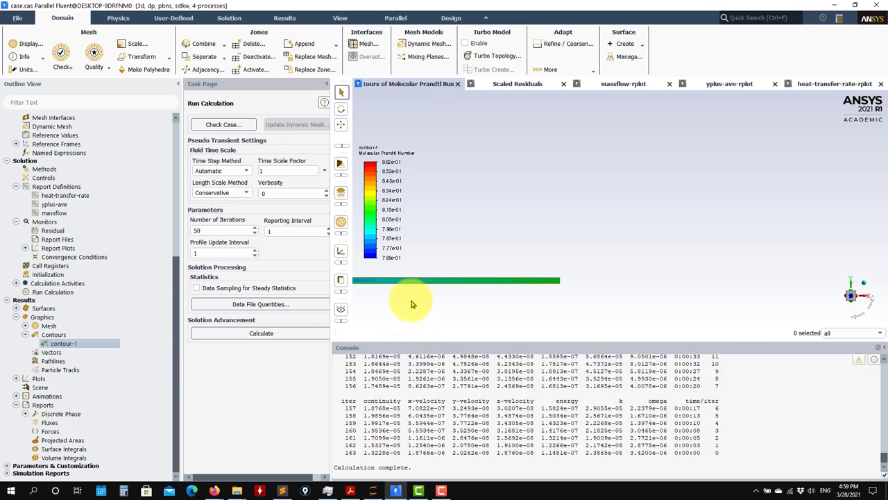
scroll(408, 299, "up", 4)
scroll(733, 257, "up", 3)
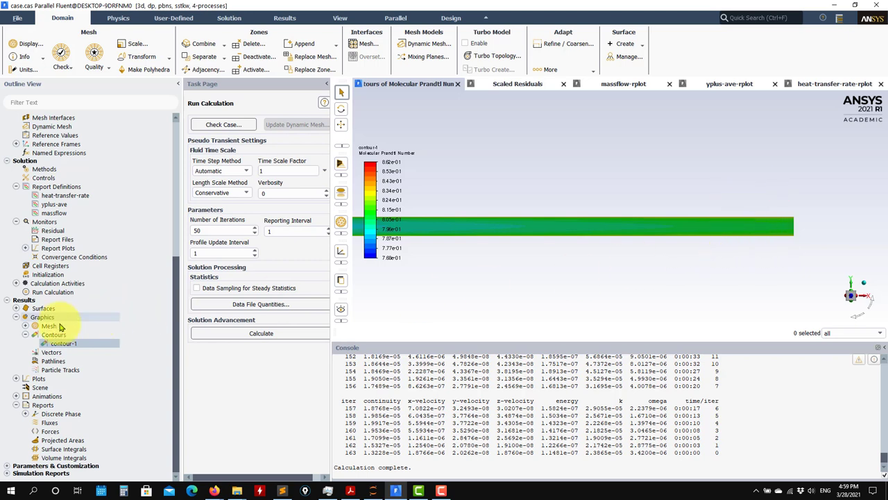
left_click(14, 309)
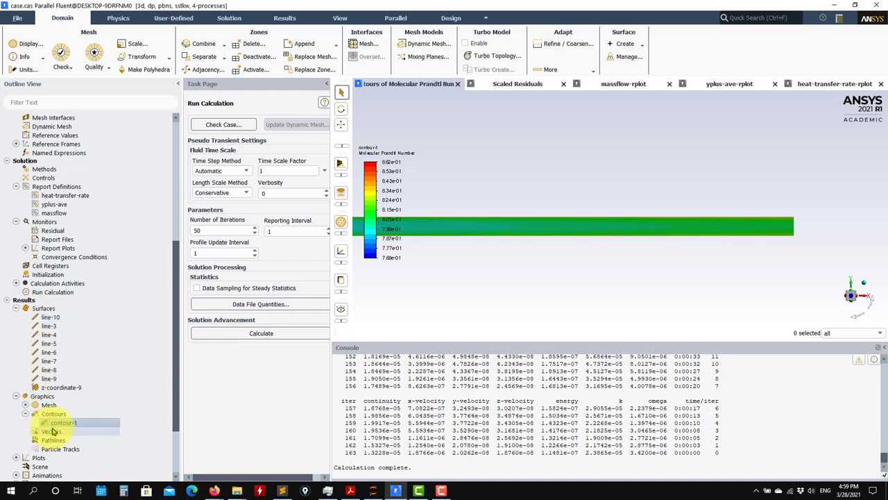
Step: Expand Plots > XY Plot in the outline to reveal xy-plot-1
scroll(53, 431, "down", 3)
left_click(16, 397)
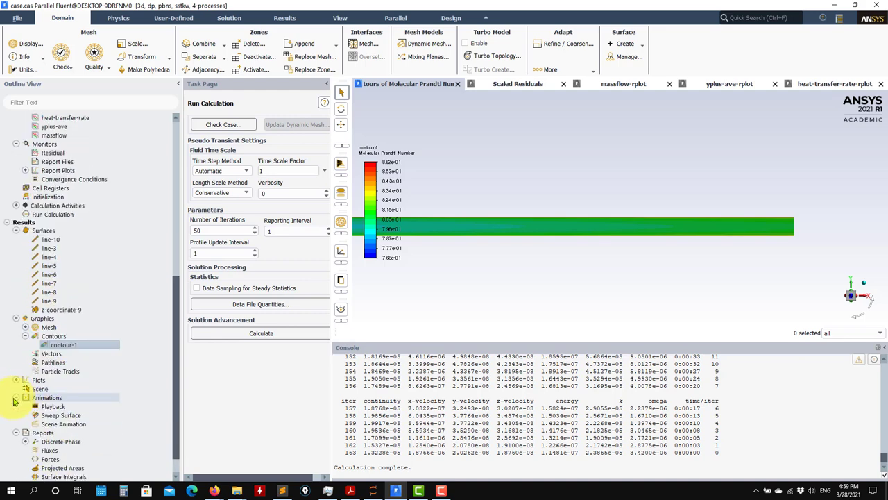
left_click(17, 398)
left_click(16, 379)
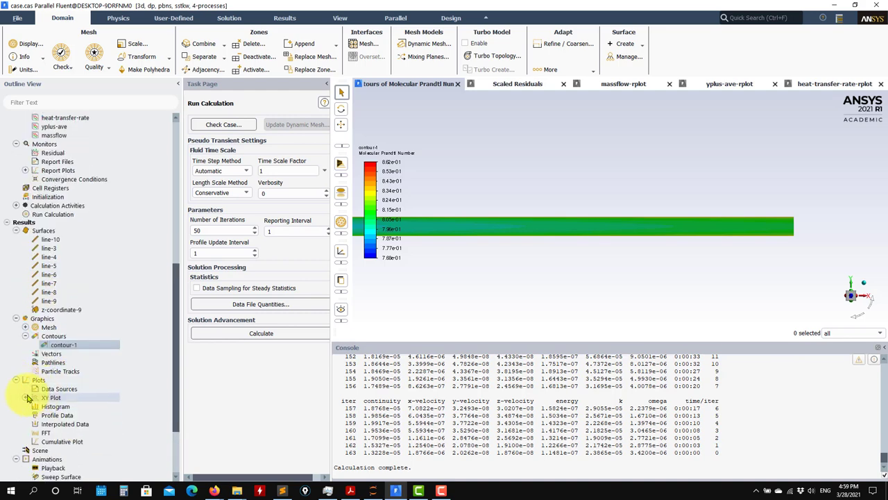
left_click(26, 398)
Step: Plot velocity magnitude, then static temperature, along line-10 with xy-plot-1, and close its settings
double_click(62, 406)
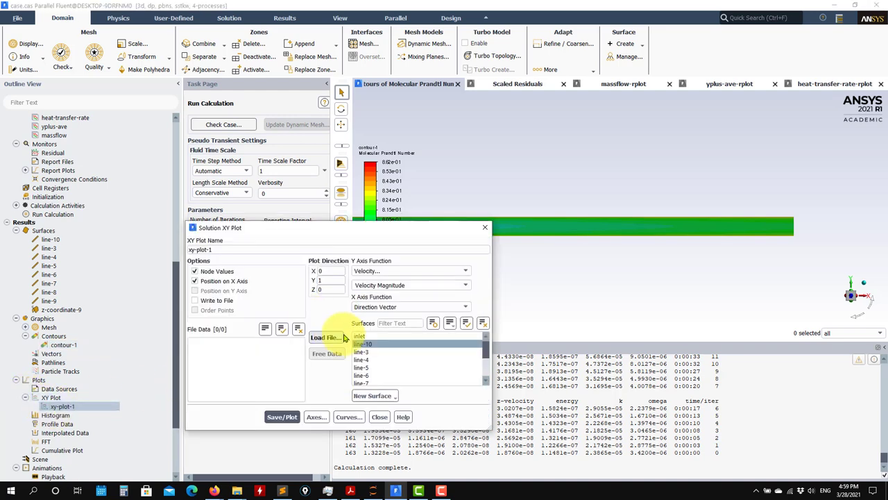
left_click(281, 416)
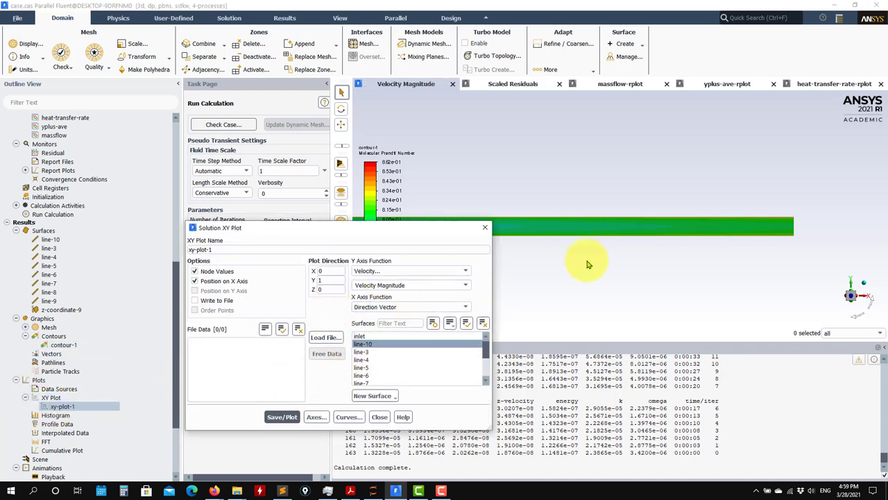
left_click(465, 270)
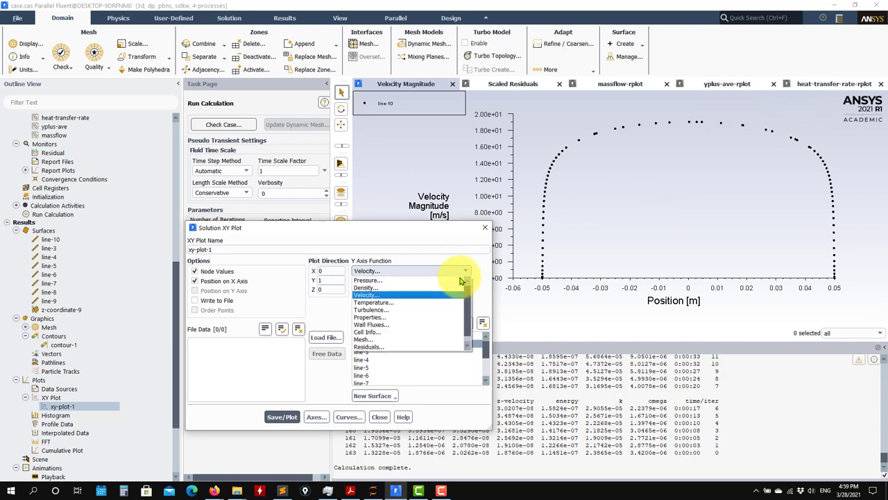
left_click(388, 303)
left_click(285, 416)
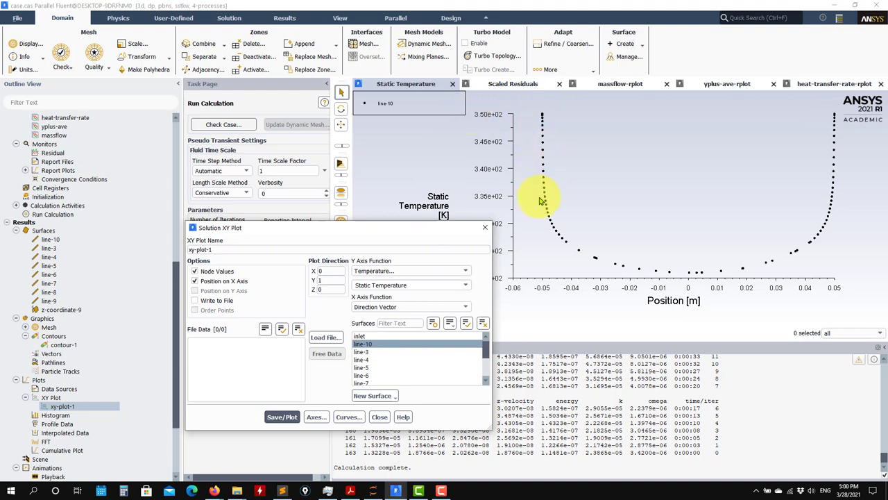
left_click_drag(421, 230, 317, 204)
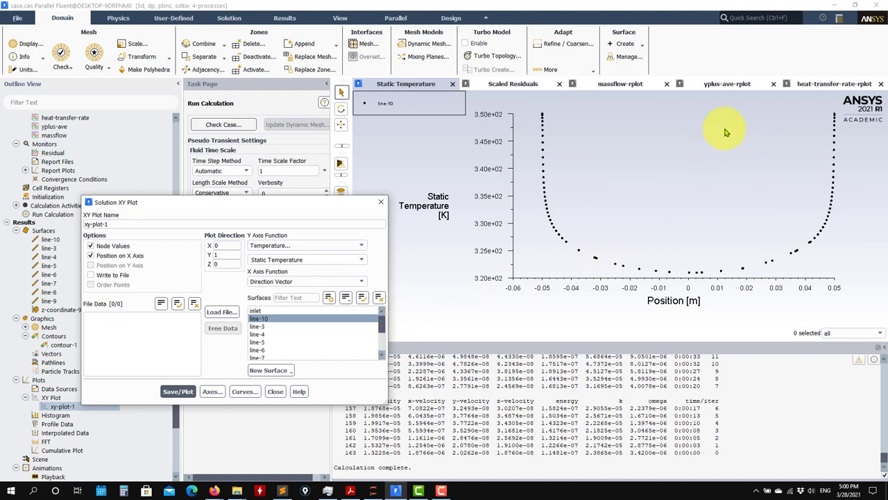
left_click(278, 395)
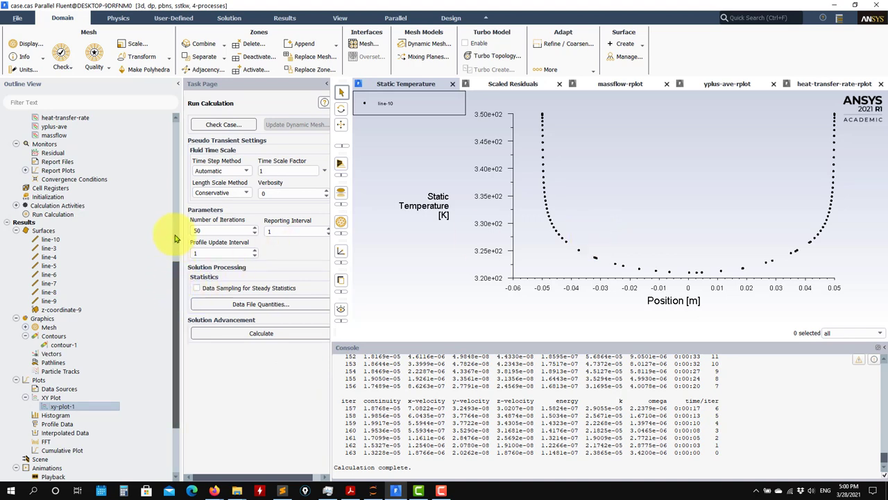
scroll(40, 143, "up", 12)
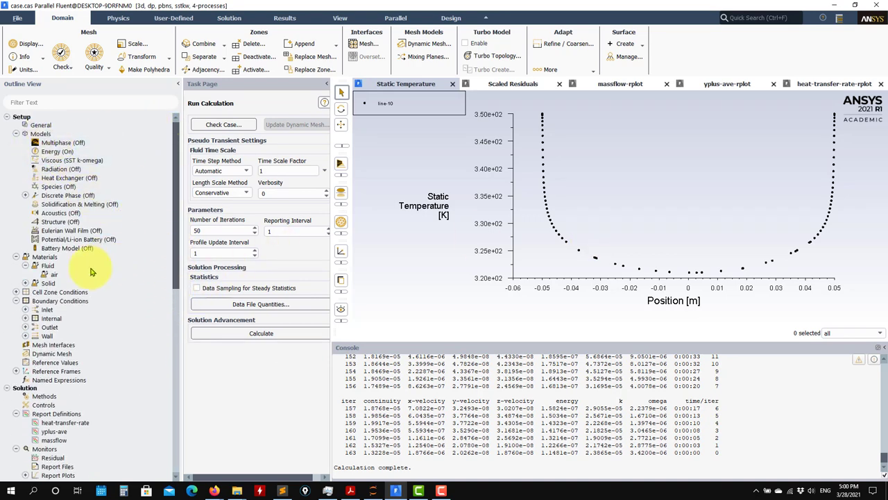